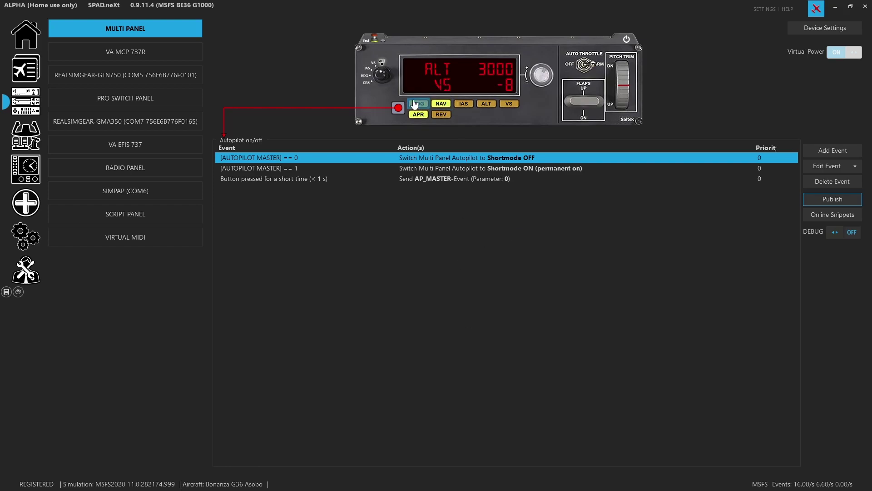
Find the online snippets for the complete Multi Panel device, widening the name column and filtering by the snippet author's name.
{"action": "left_click", "coordinate": [833, 213]}
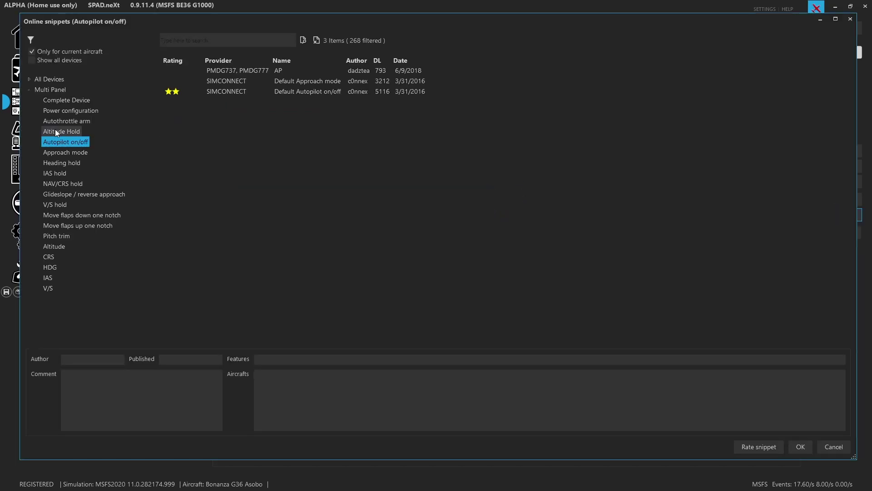
{"action": "left_click", "coordinate": [67, 101]}
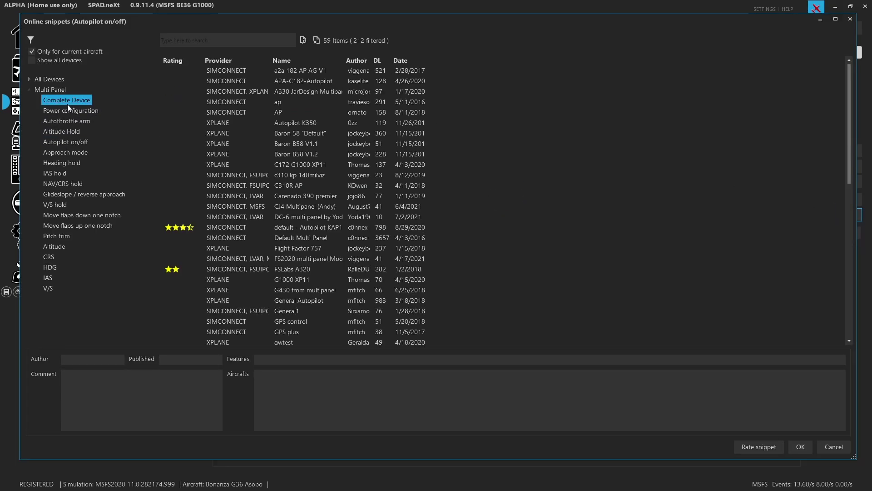
{"action": "left_click", "coordinate": [214, 39]}
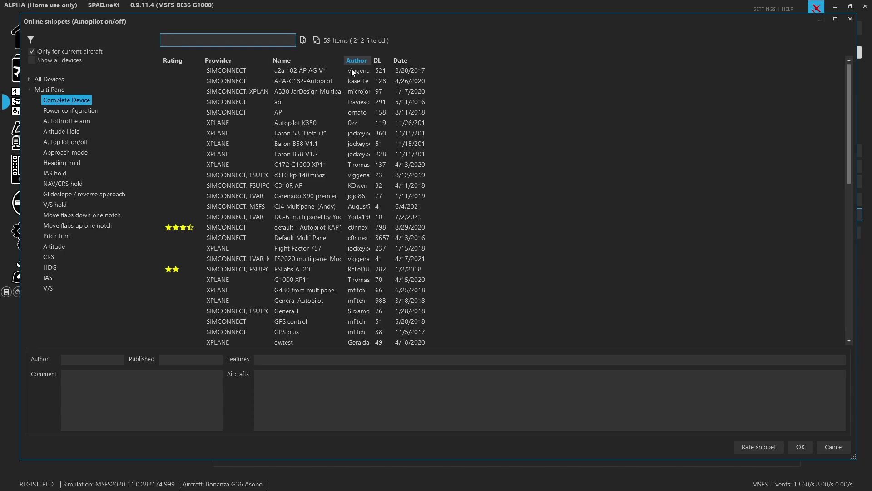
{"action": "left_click_drag", "start_coordinate": [343, 58], "coordinate": [396, 58]}
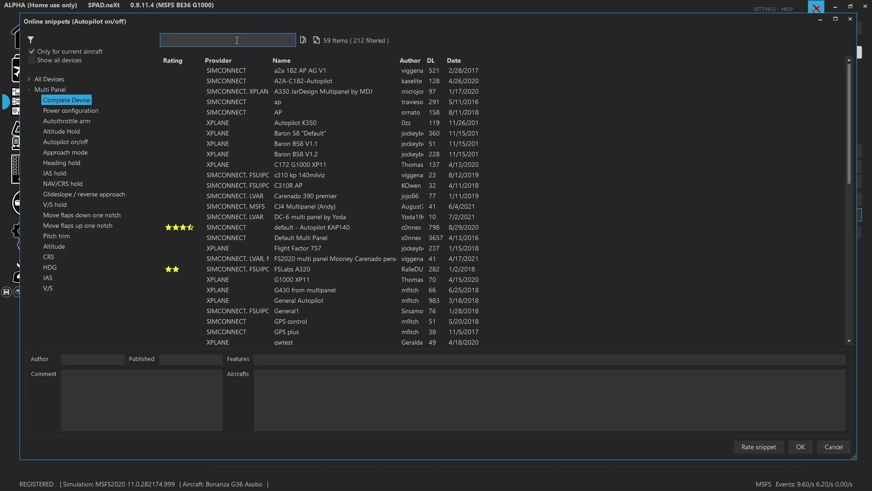
{"action": "type", "text": "lesor"}
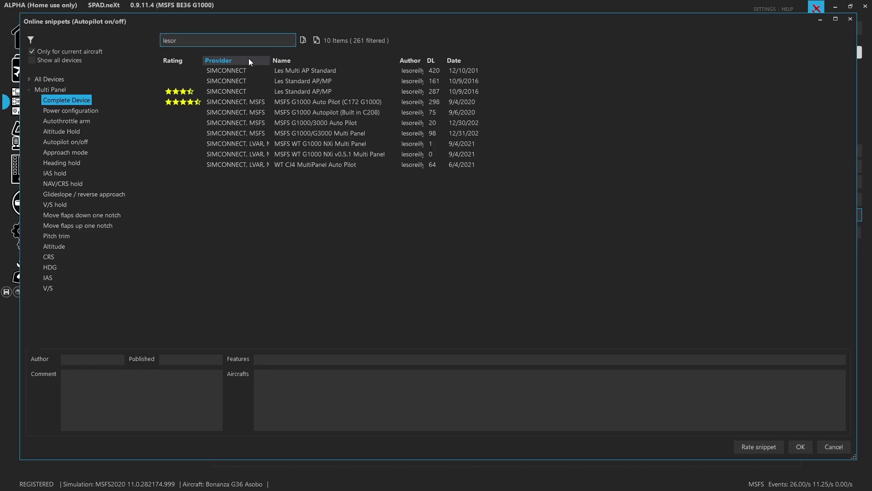
Load the "MSFS WT G1000 NXi v0.5.1 Multi Panel" snippet, replacing all events defined for the device, and save the profile.
{"action": "left_click", "coordinate": [328, 155]}
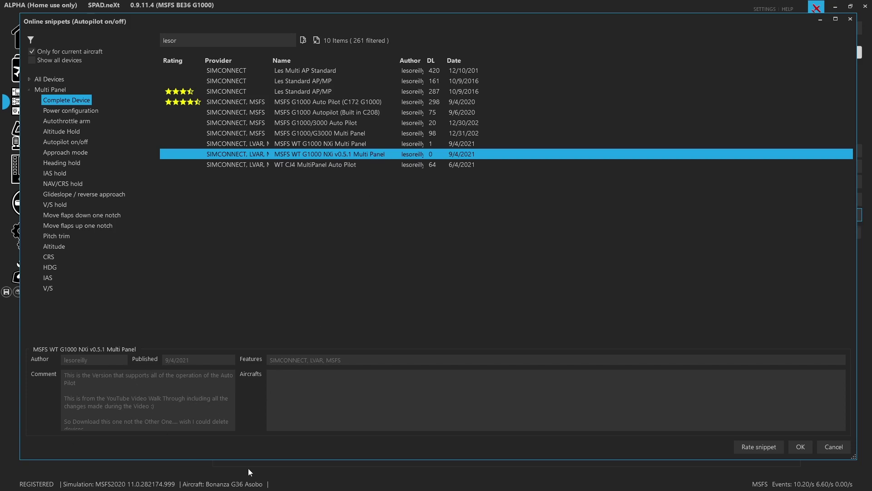
{"action": "left_click", "coordinate": [387, 143]}
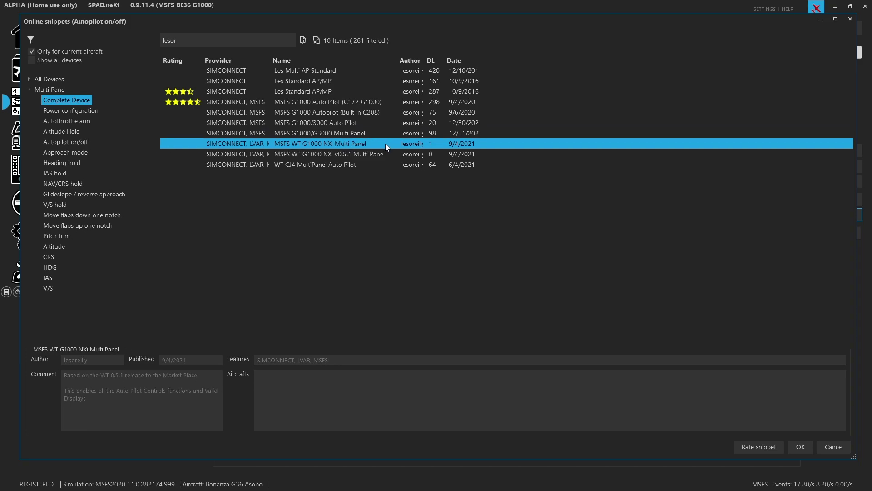
{"action": "left_click", "coordinate": [377, 151]}
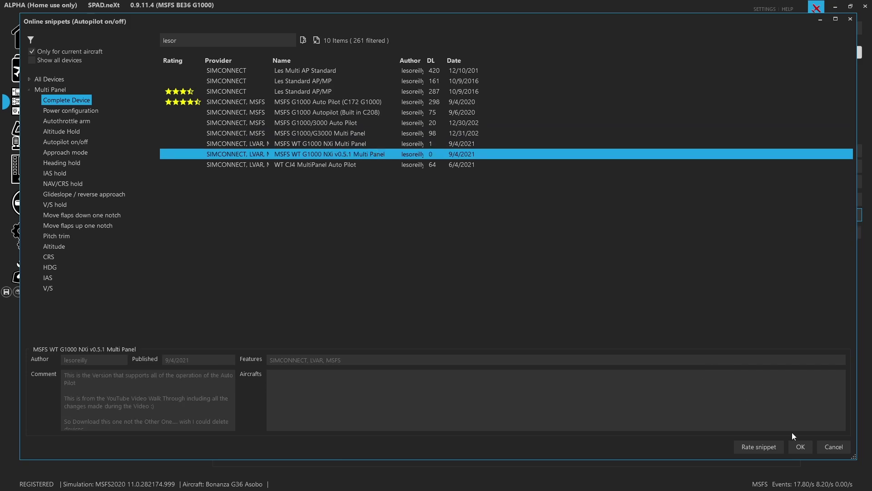
{"action": "left_click", "coordinate": [805, 447]}
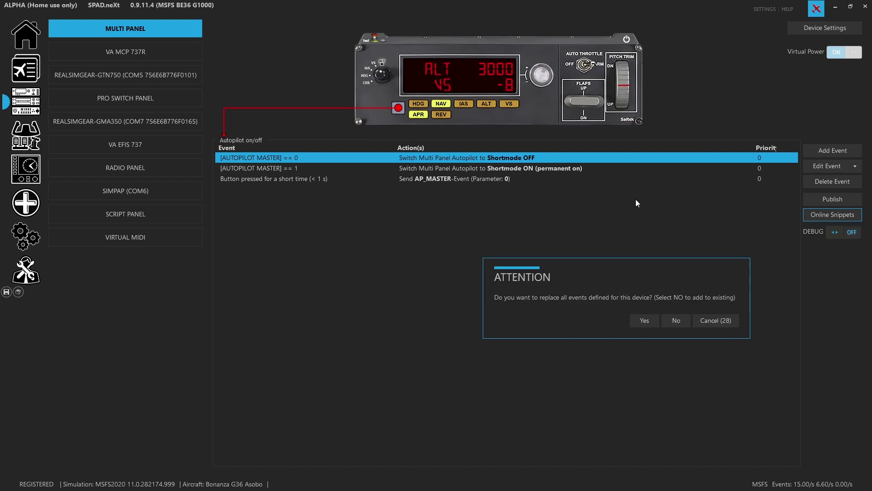
{"action": "left_click", "coordinate": [644, 321]}
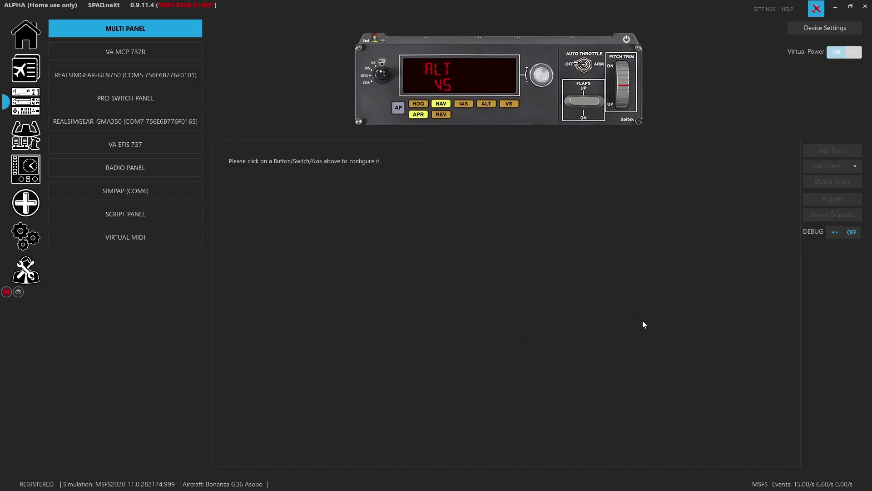
{"action": "left_click", "coordinate": [5, 292]}
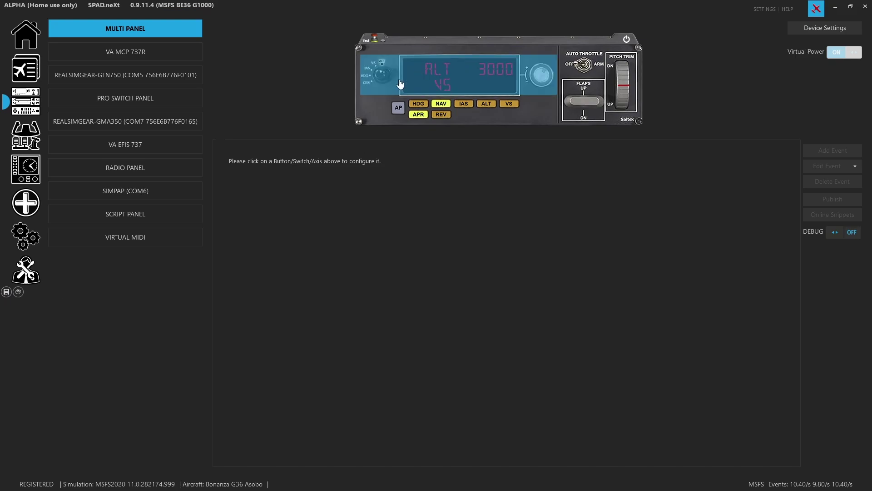
Examine the events assigned to the Multi Panel's altitude selector.
{"action": "left_click", "coordinate": [394, 108]}
{"action": "left_click", "coordinate": [440, 80]}
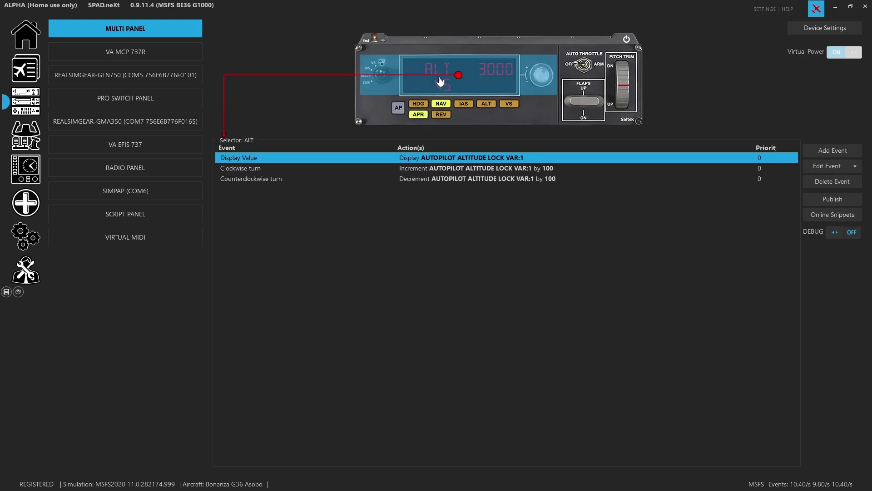
{"action": "left_click", "coordinate": [439, 81]}
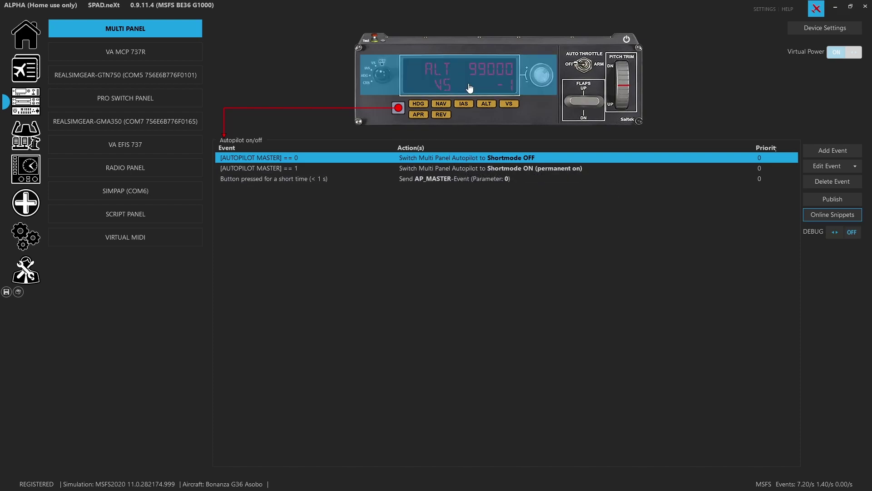
{"action": "left_click", "coordinate": [444, 85]}
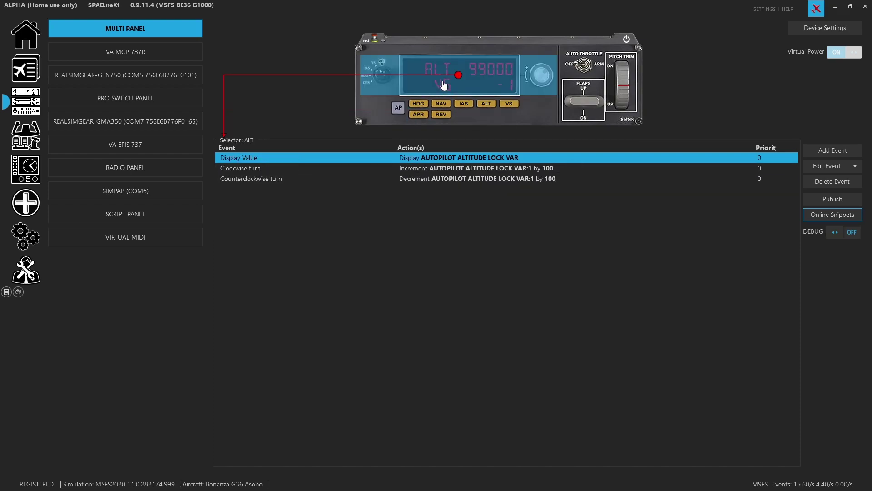
{"action": "left_click", "coordinate": [393, 81]}
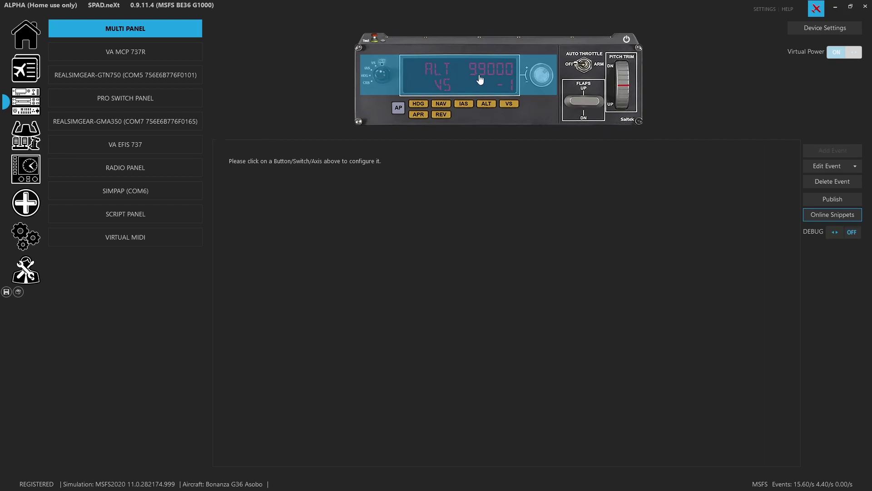
Set the altitude selector's display value source to the MSFS variable AUTOPILOT ALTITUDE LOCK VAR:1 and save the profile.
{"action": "left_click", "coordinate": [482, 81]}
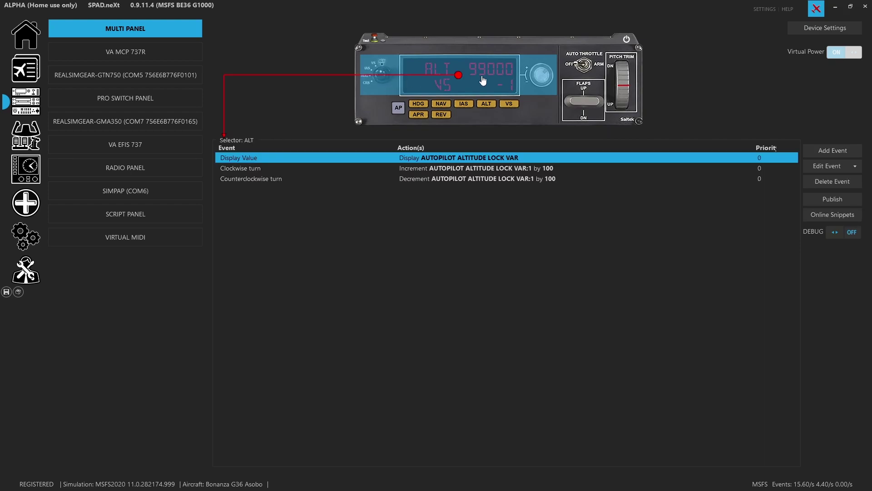
{"action": "double_click", "coordinate": [488, 156]}
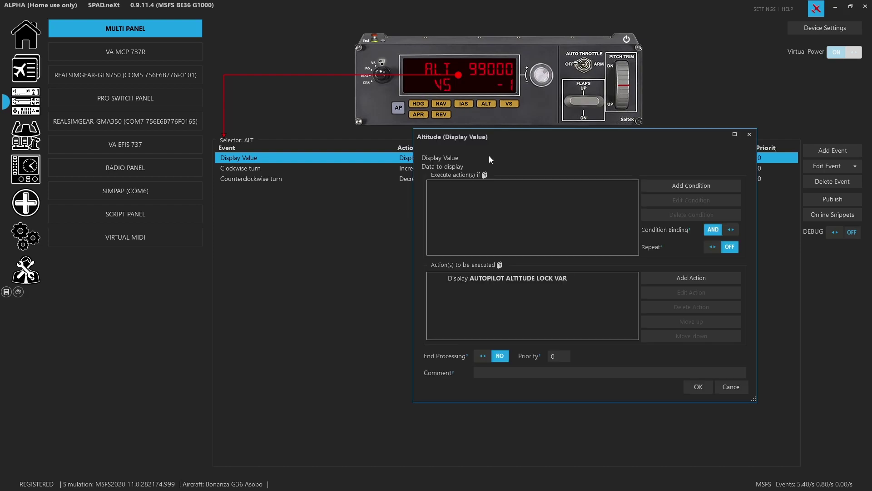
{"action": "double_click", "coordinate": [521, 276]}
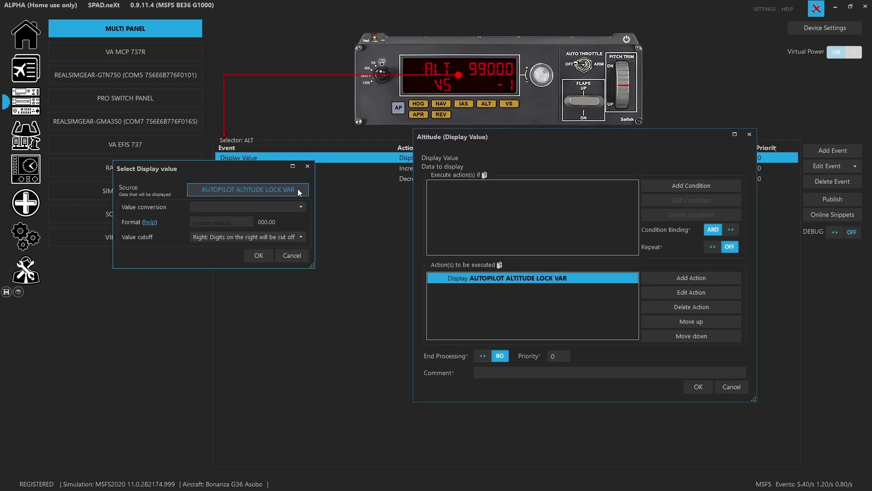
{"action": "left_click", "coordinate": [298, 189]}
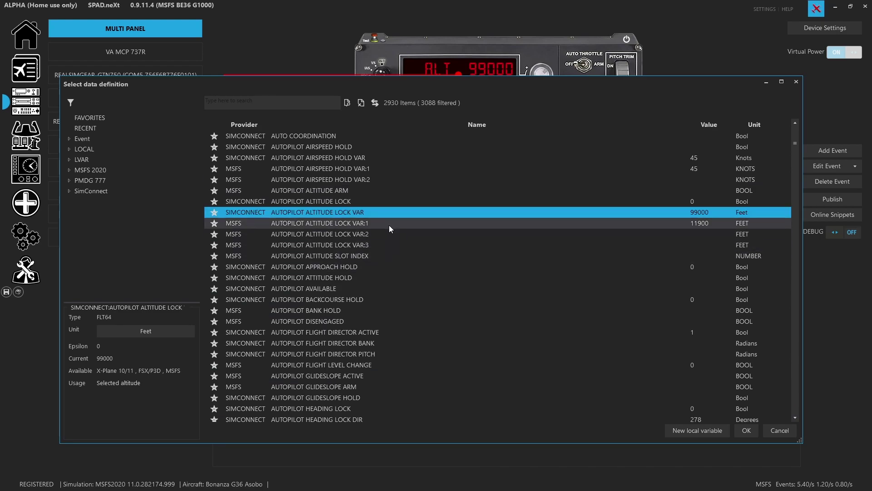
{"action": "left_click", "coordinate": [389, 225]}
{"action": "left_click", "coordinate": [745, 431]}
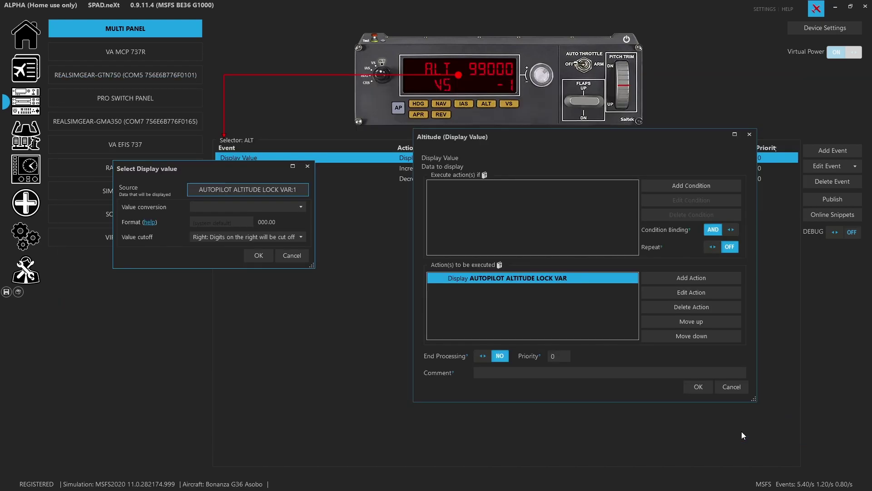
{"action": "left_click", "coordinate": [271, 260]}
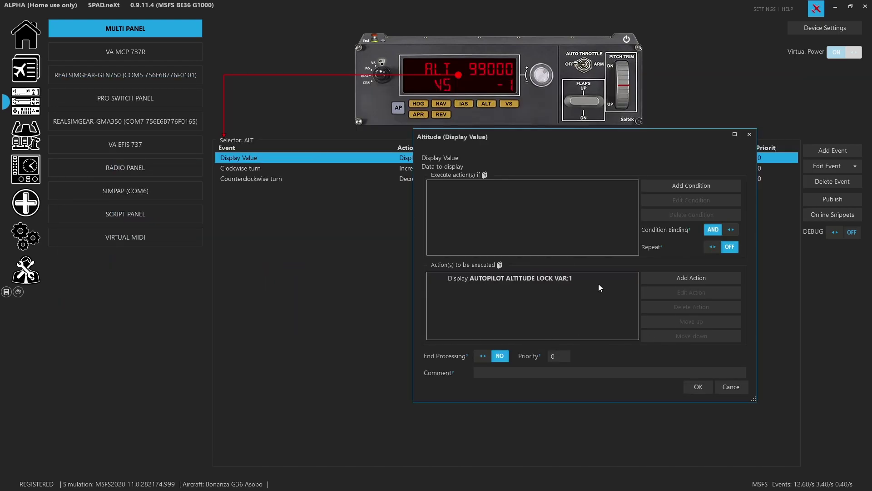
{"action": "left_click", "coordinate": [698, 387]}
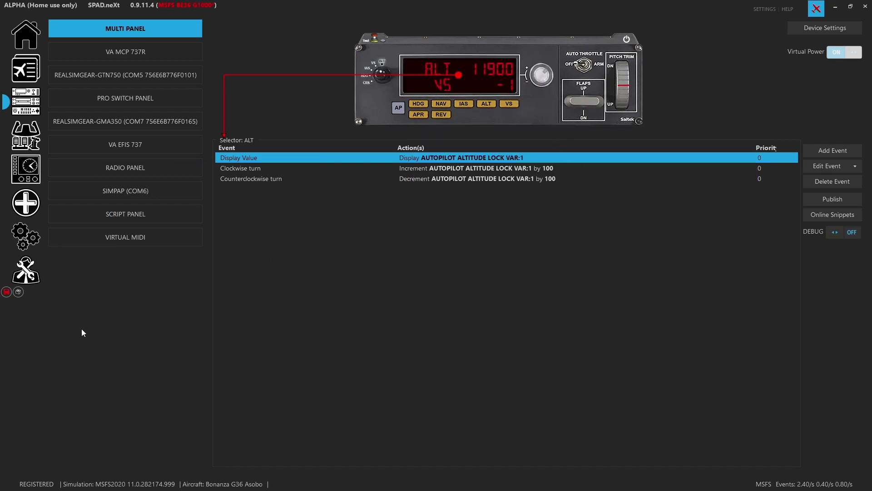
{"action": "left_click", "coordinate": [7, 292]}
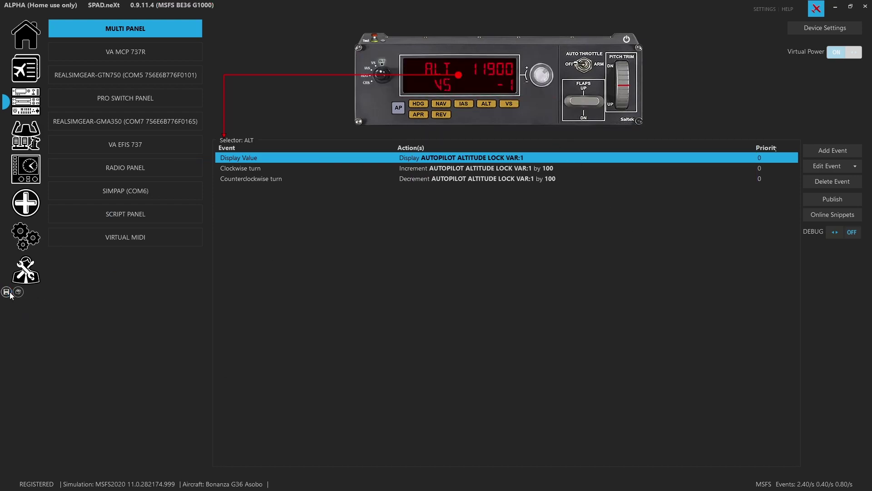
Review the altitude dial's clockwise and counterclockwise turn events, including the clockwise action's target variable, increment, limits and the acceleration settings.
{"action": "double_click", "coordinate": [518, 168]}
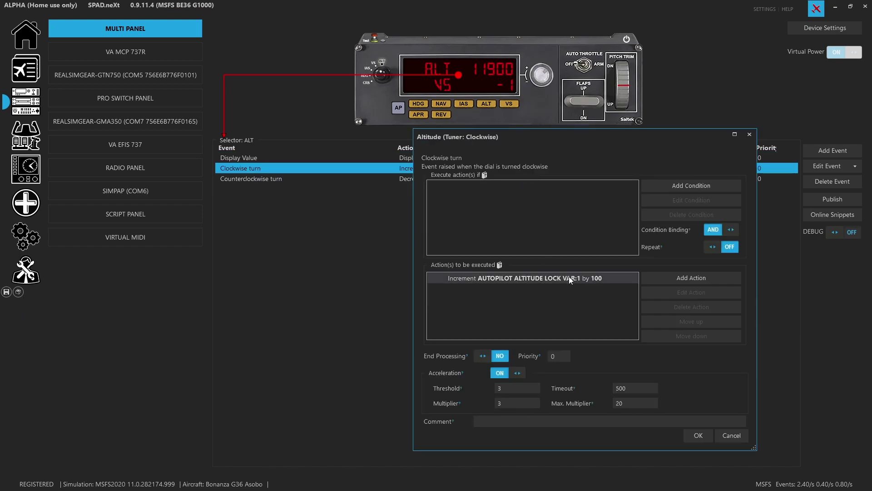
{"action": "double_click", "coordinate": [569, 276]}
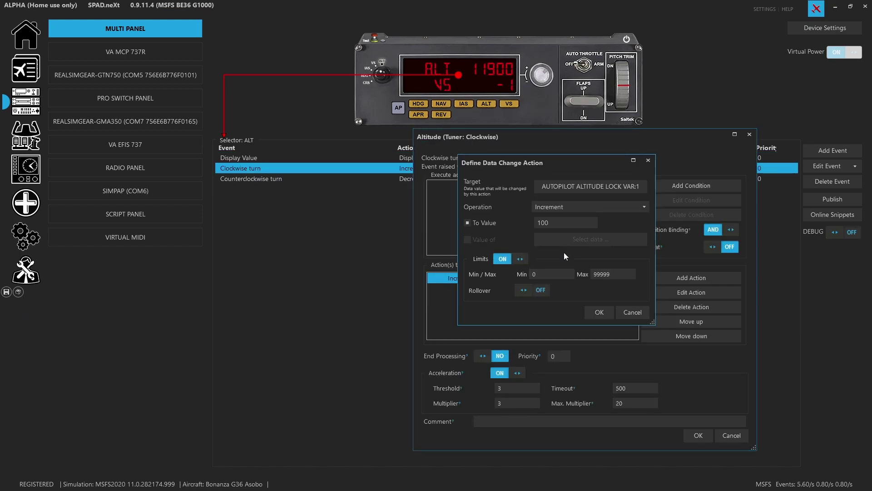
{"action": "left_click", "coordinate": [628, 189]}
{"action": "scroll", "coordinate": [411, 367], "scroll_direction": "down", "scroll_amount": 2}
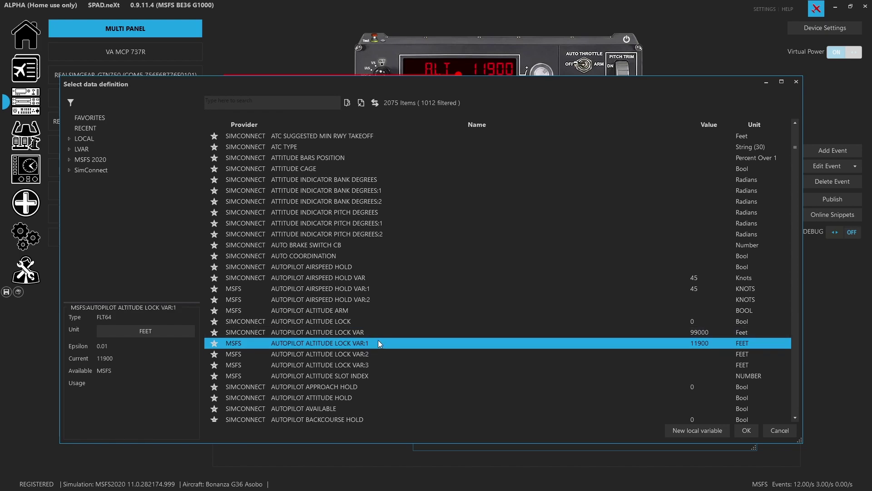
{"action": "left_click", "coordinate": [779, 427]}
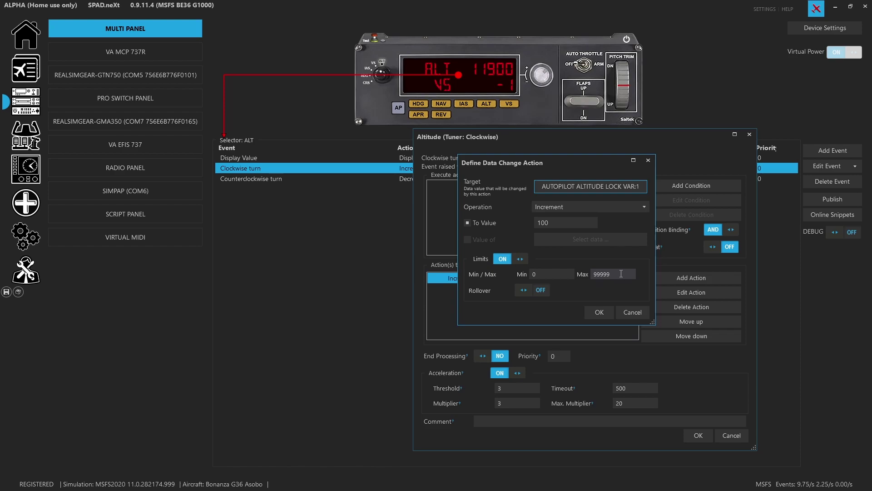
{"action": "left_click", "coordinate": [600, 313]}
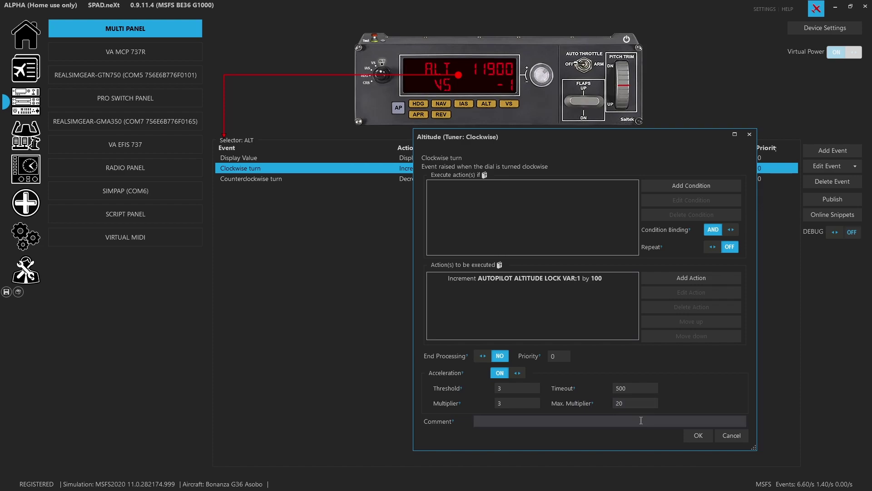
{"action": "left_click", "coordinate": [698, 436]}
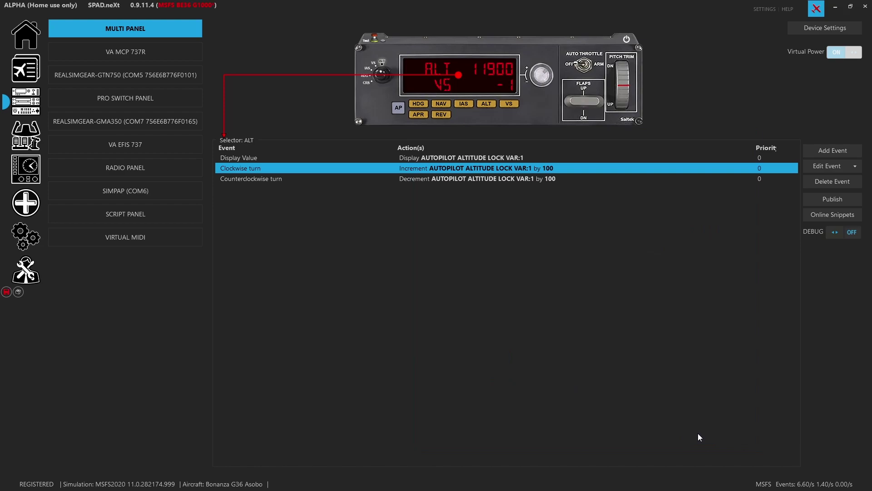
{"action": "double_click", "coordinate": [526, 179]}
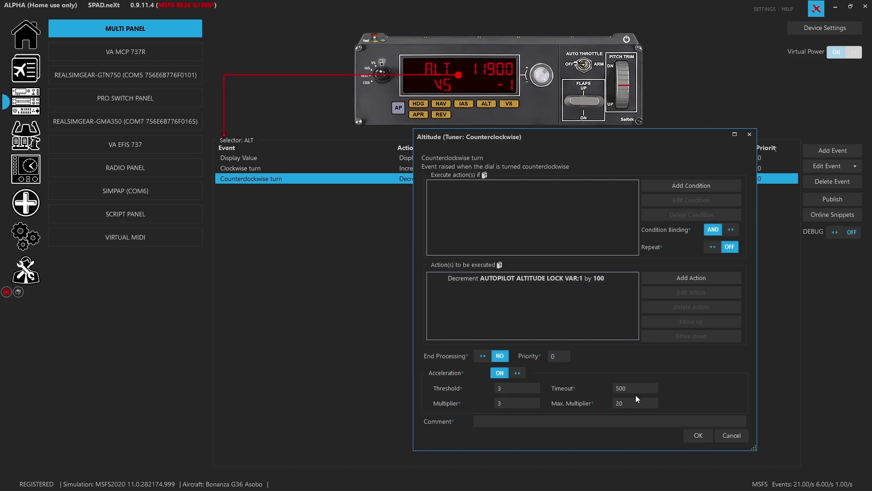
{"action": "left_click", "coordinate": [698, 435]}
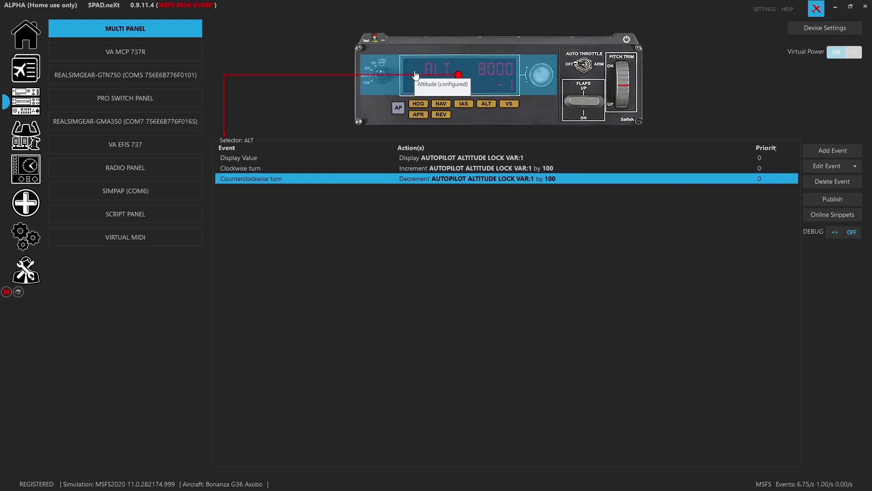
Review the V/S selector's vertical hold events, checking the display value and the clockwise turn's conditions, actions and acceleration.
{"action": "left_click", "coordinate": [380, 74]}
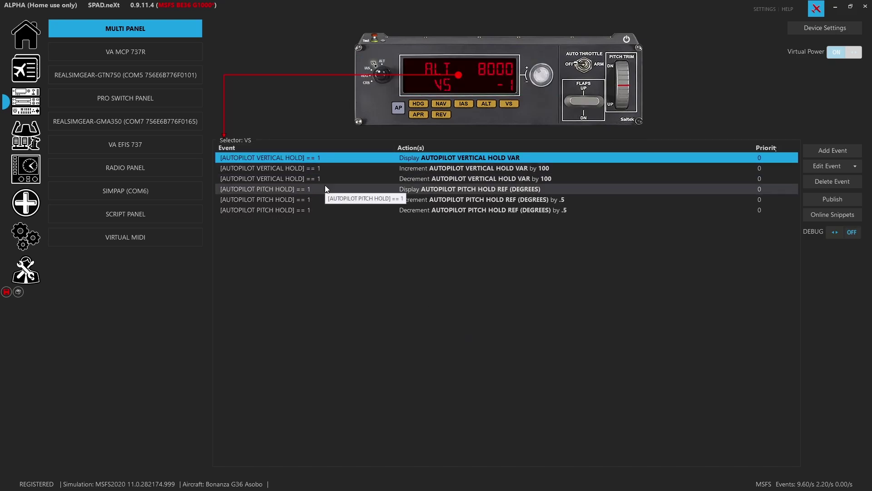
{"action": "double_click", "coordinate": [342, 159]}
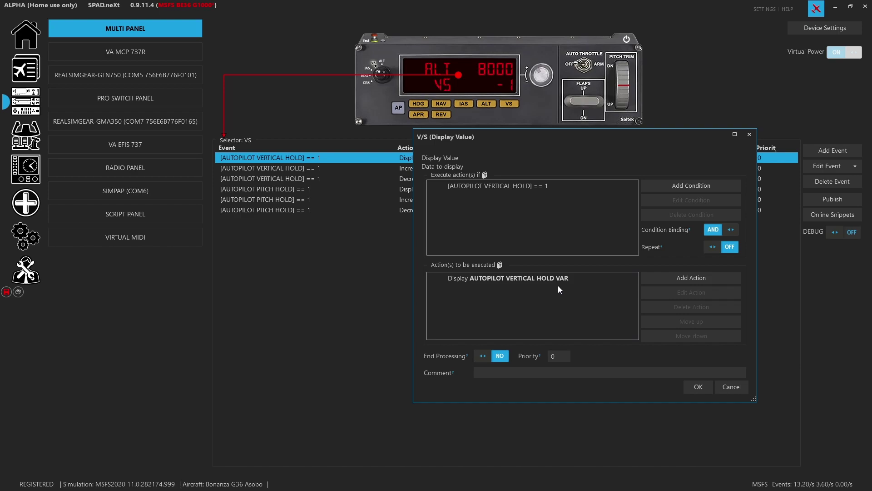
{"action": "key", "text": "Escape"}
{"action": "double_click", "coordinate": [506, 167]}
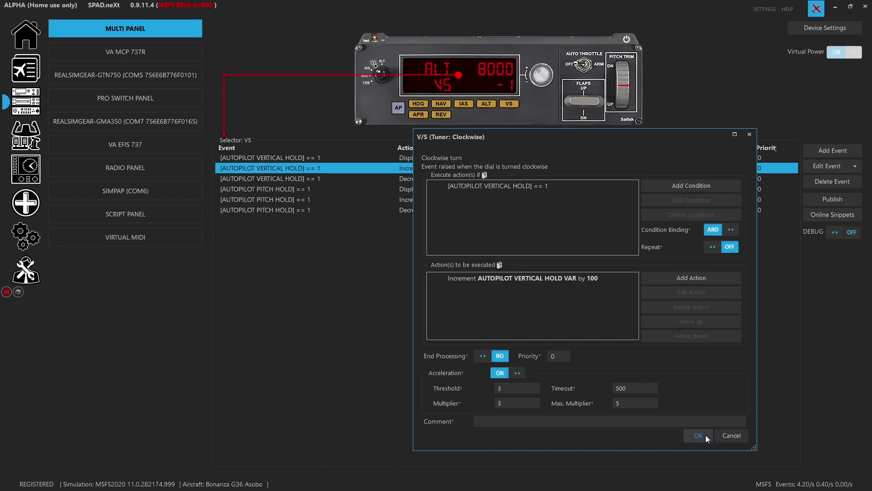
{"action": "left_click", "coordinate": [742, 439]}
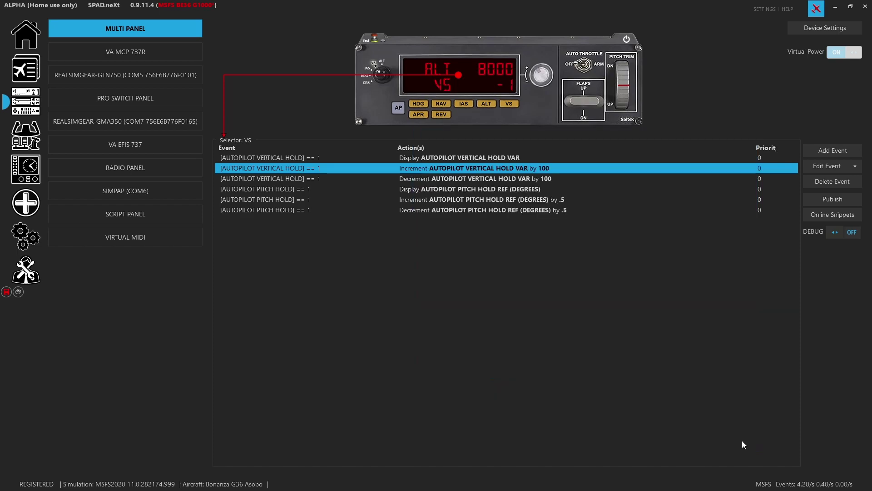
Review the V/S selector's vertical hold decrement and its pitch hold display and increment events, and save the profile.
{"action": "left_click", "coordinate": [528, 178]}
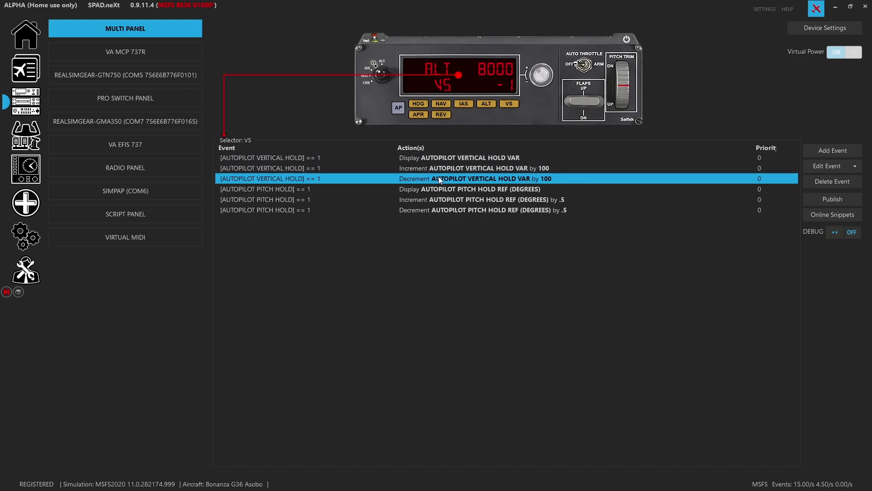
{"action": "left_click", "coordinate": [486, 191]}
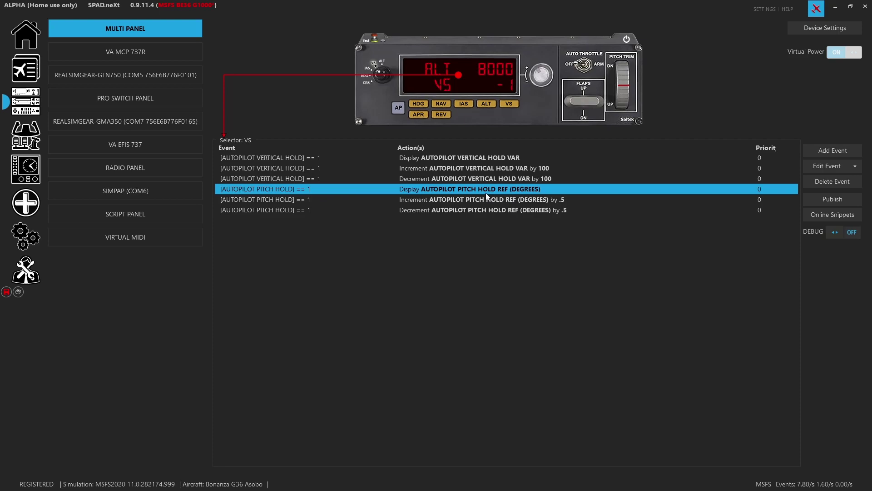
{"action": "double_click", "coordinate": [486, 193]}
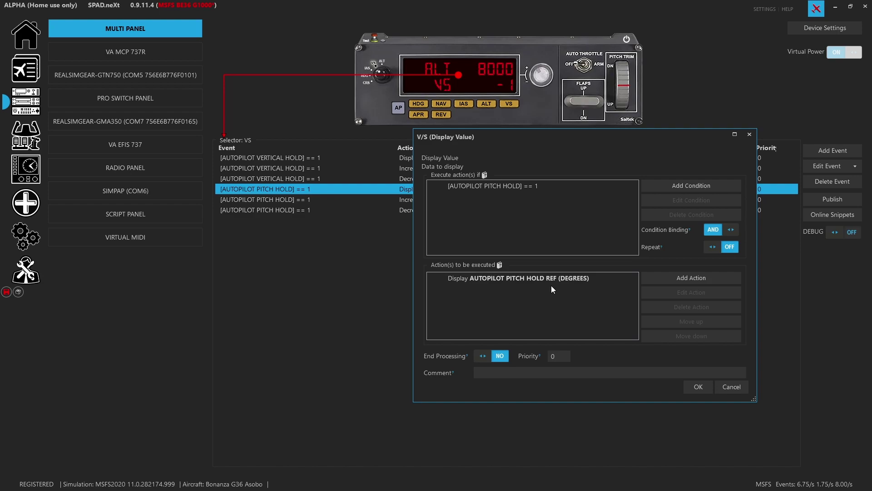
{"action": "left_click", "coordinate": [732, 387]}
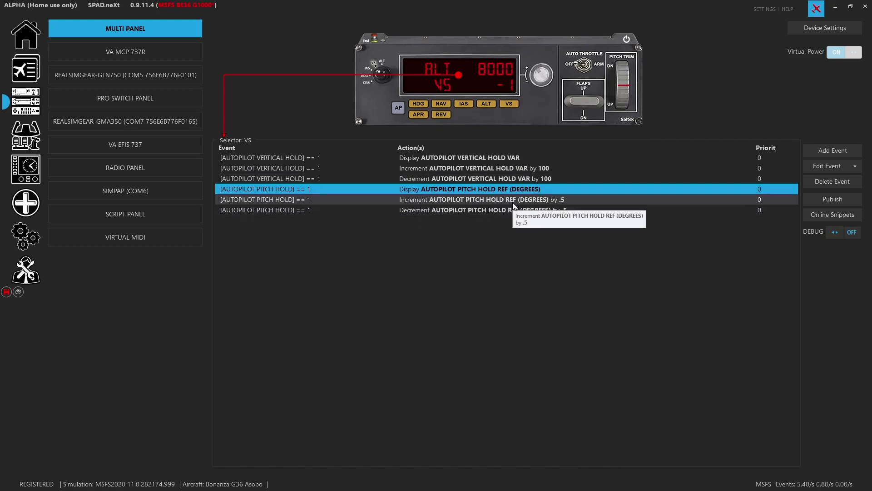
{"action": "left_click", "coordinate": [482, 201]}
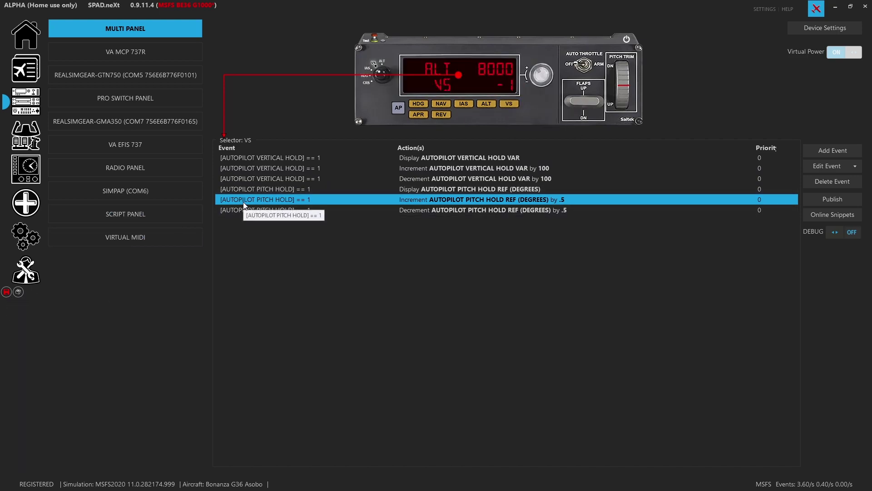
{"action": "left_click", "coordinate": [6, 292]}
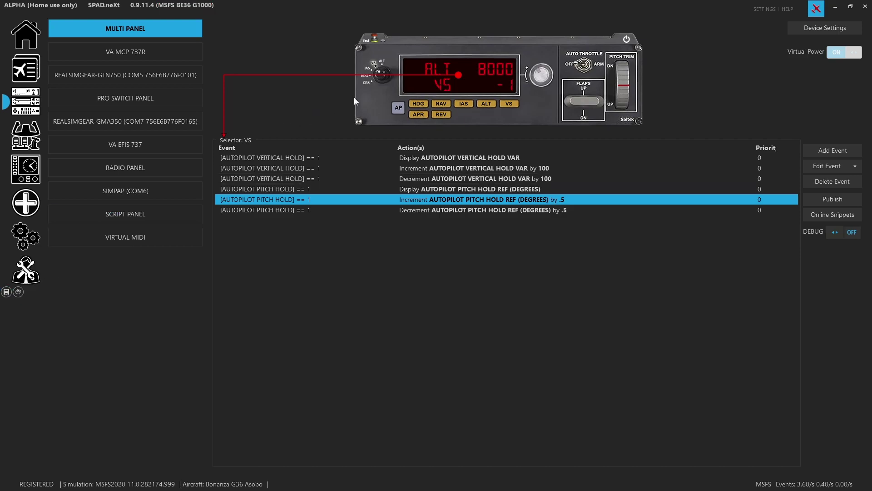
Set the IAS selector's display value source to the SimConnect variable AUTOPILOT AIRSPEED HOLD VAR.
{"action": "left_click", "coordinate": [486, 89]}
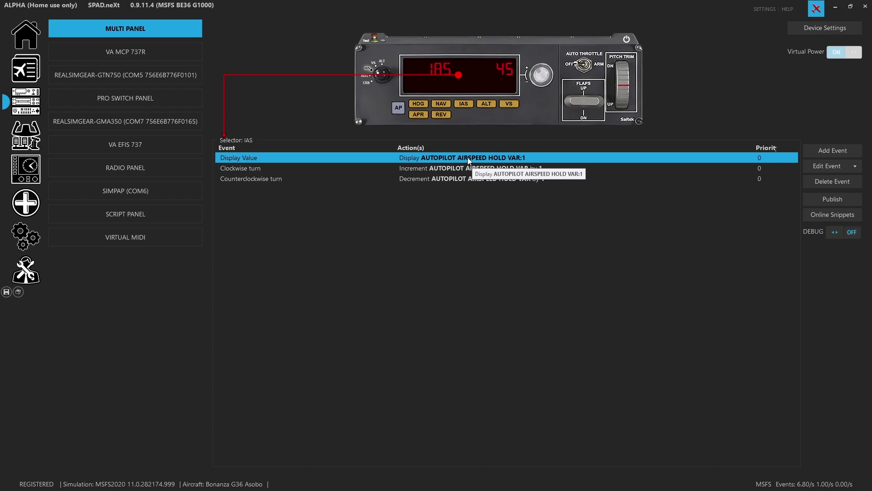
{"action": "double_click", "coordinate": [513, 160]}
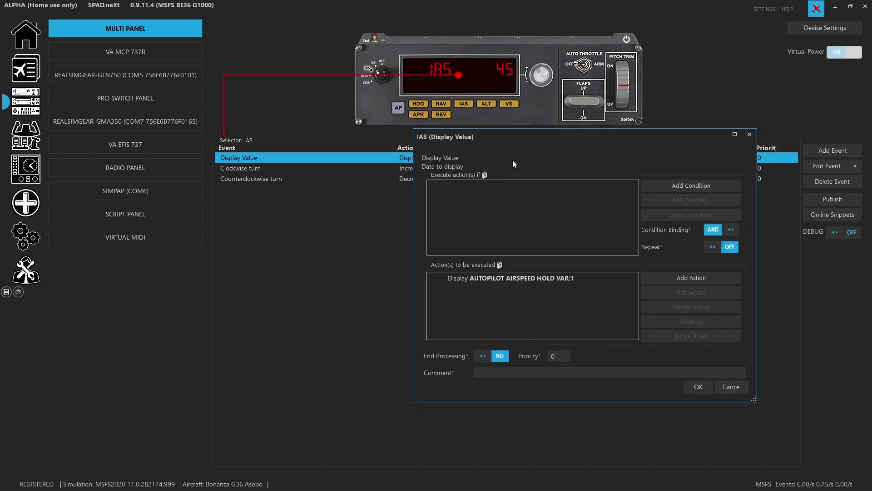
{"action": "double_click", "coordinate": [535, 275]}
{"action": "left_click", "coordinate": [304, 191]}
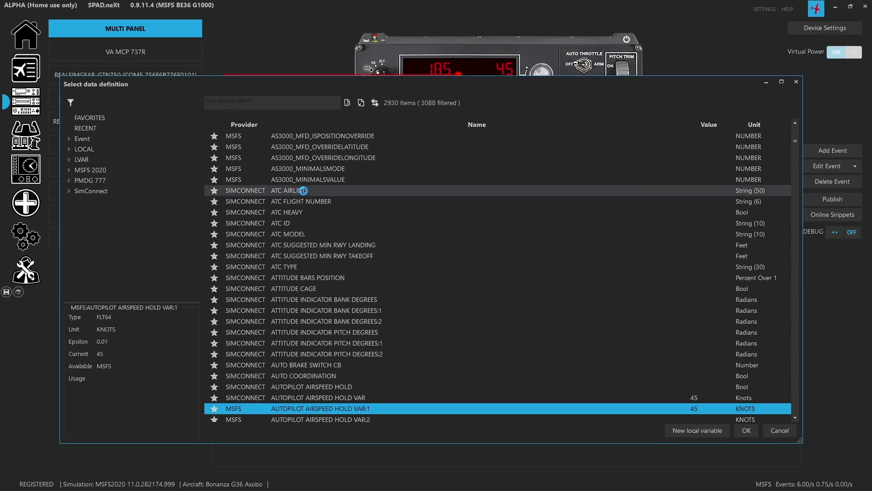
{"action": "left_click", "coordinate": [374, 397]}
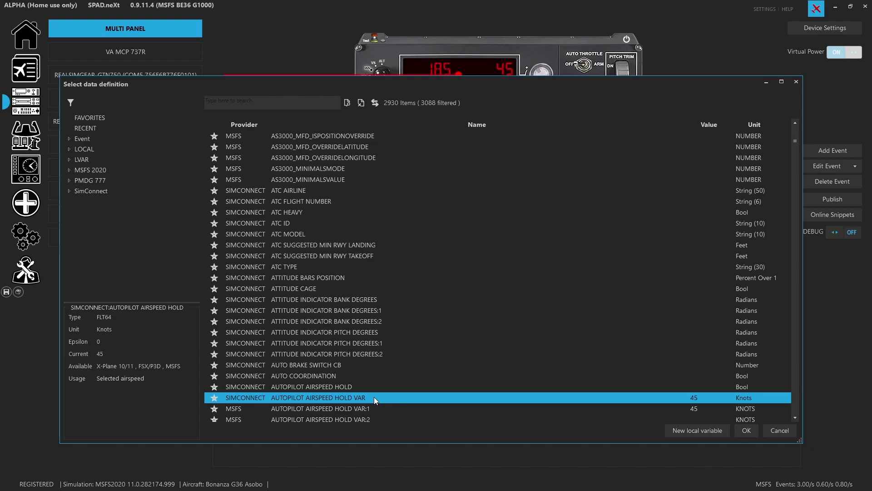
{"action": "double_click", "coordinate": [374, 396]}
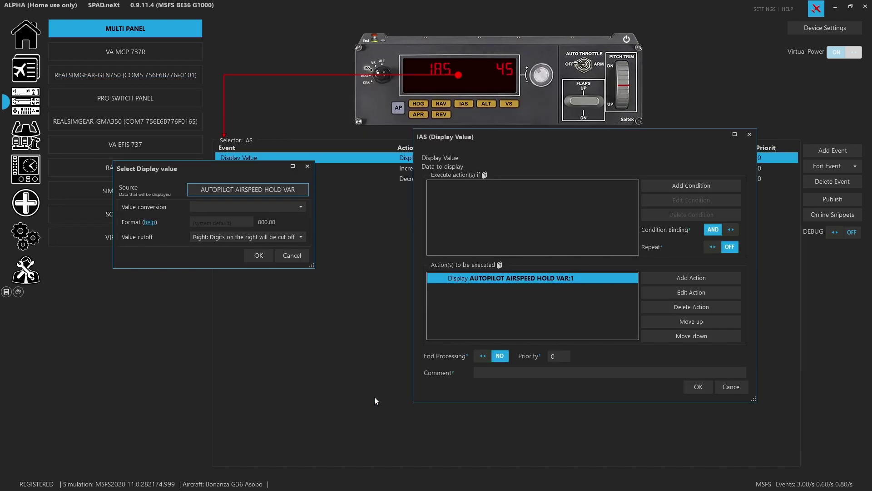
{"action": "left_click", "coordinate": [258, 255]}
{"action": "left_click", "coordinate": [696, 387]}
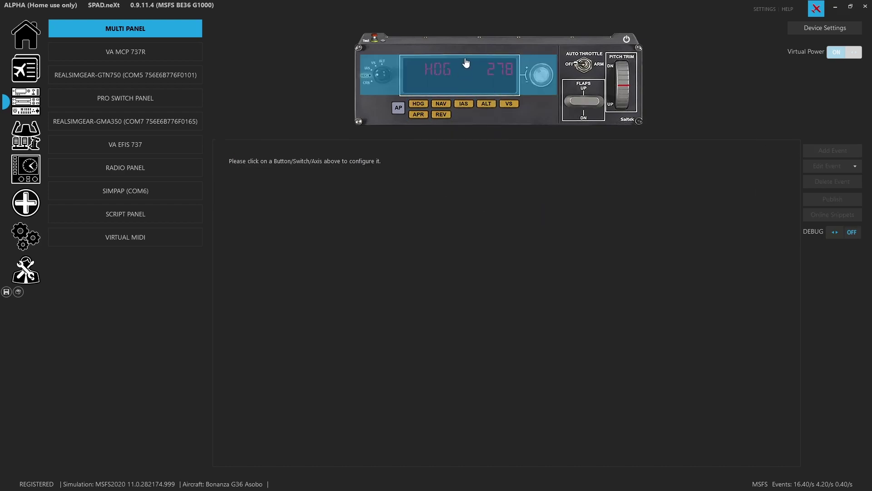
Set the HDG selector's clockwise turn action to target the SimConnect variable AUTOPILOT HEADING LOCK DIR.
{"action": "left_click", "coordinate": [477, 91]}
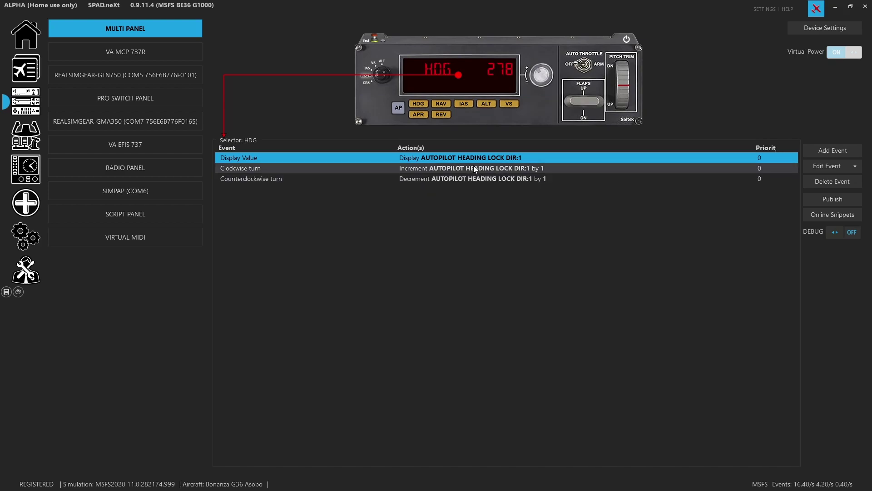
{"action": "double_click", "coordinate": [503, 167]}
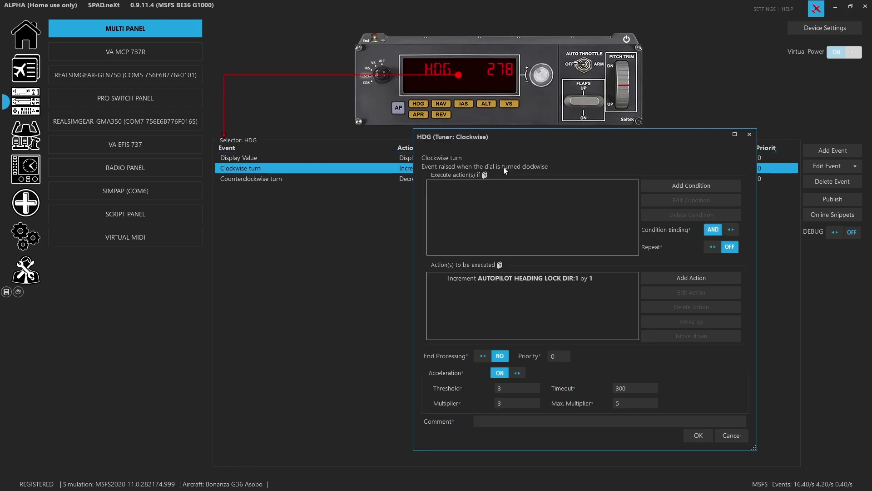
{"action": "double_click", "coordinate": [566, 278]}
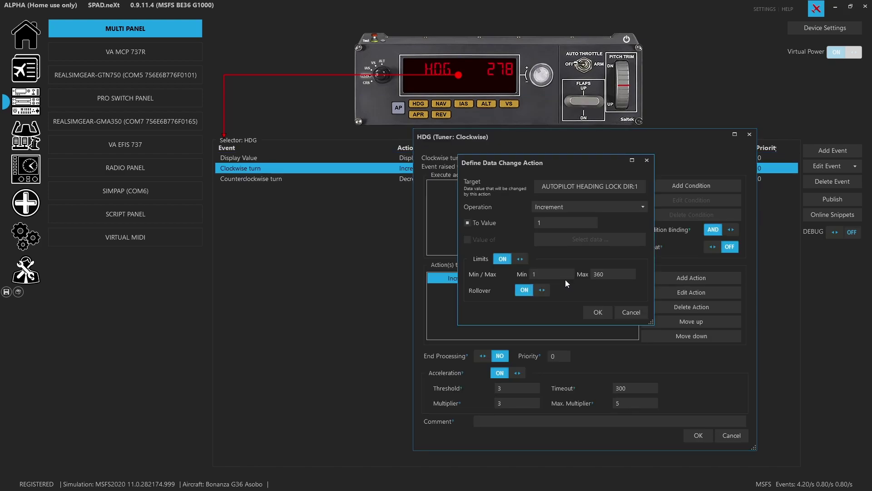
{"action": "left_click", "coordinate": [592, 187]}
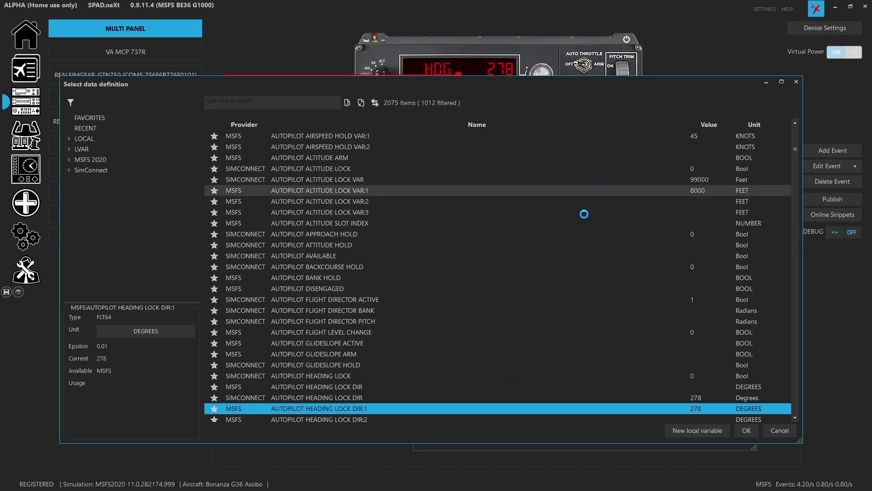
{"action": "left_click", "coordinate": [382, 398]}
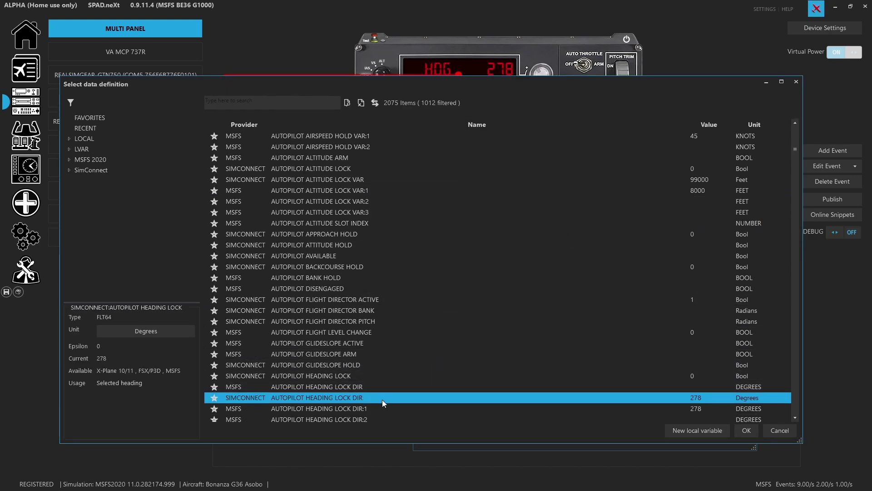
{"action": "double_click", "coordinate": [382, 399]}
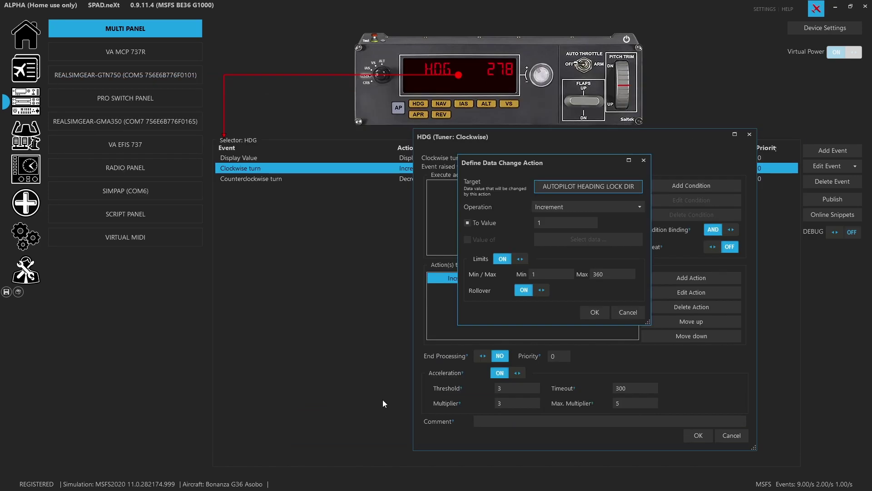
{"action": "left_click", "coordinate": [590, 314]}
{"action": "left_click", "coordinate": [689, 435]}
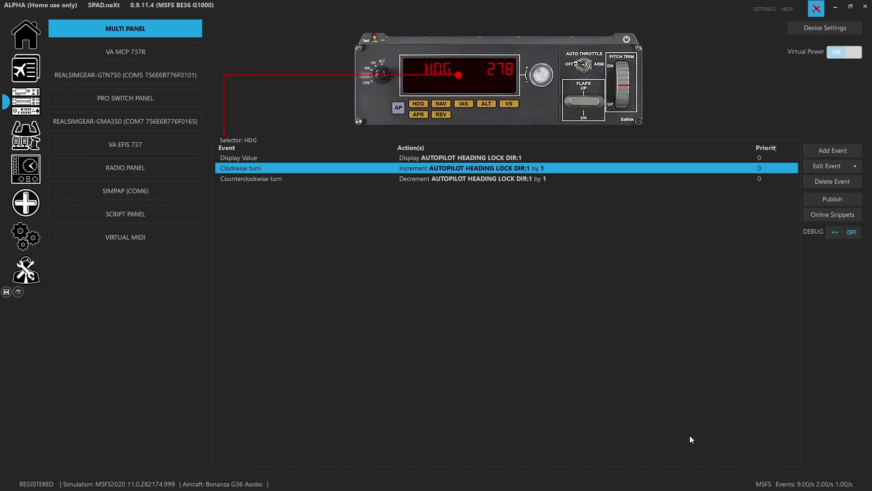
Set the HDG counterclockwise turn action's target to the SimConnect variable AUTOPILOT HEADING LOCK DIR and save the profile.
{"action": "double_click", "coordinate": [519, 179]}
{"action": "left_click", "coordinate": [571, 277]}
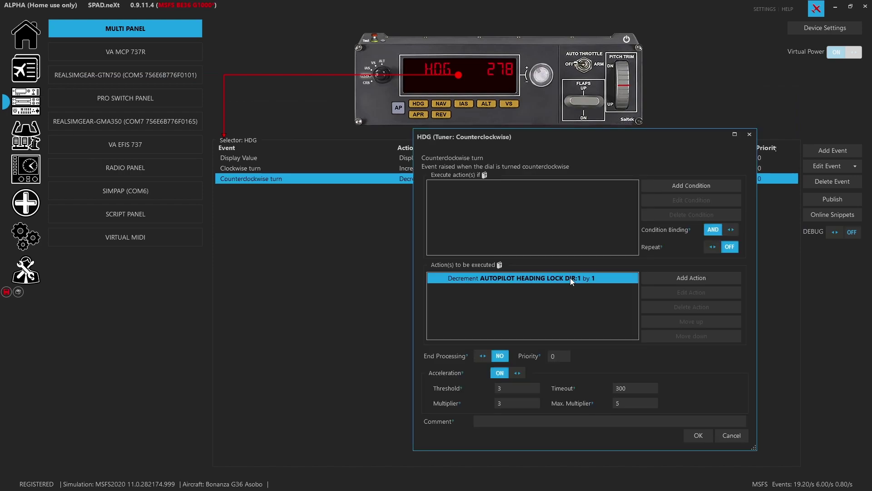
{"action": "double_click", "coordinate": [570, 277]}
{"action": "left_click", "coordinate": [576, 186]}
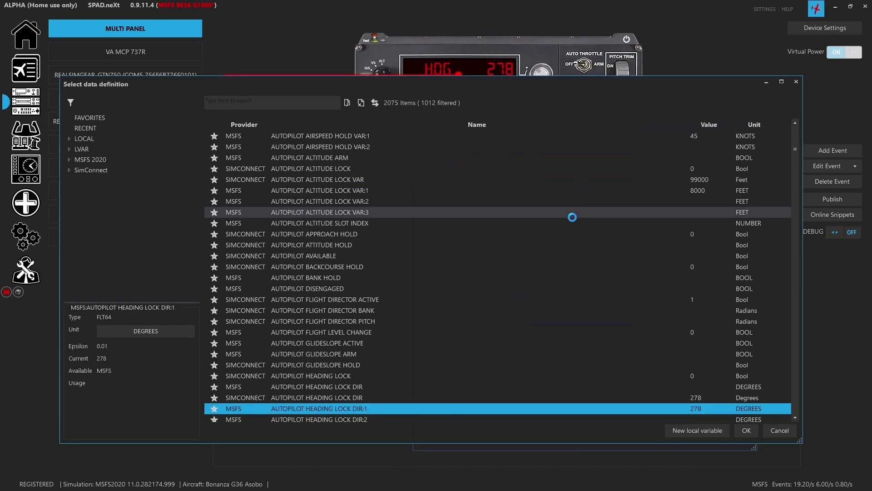
{"action": "double_click", "coordinate": [364, 397]}
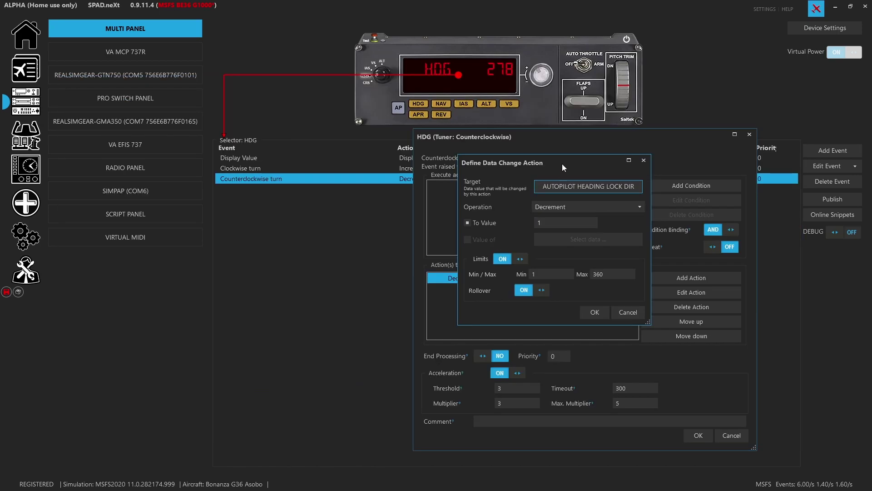
{"action": "left_click", "coordinate": [595, 312]}
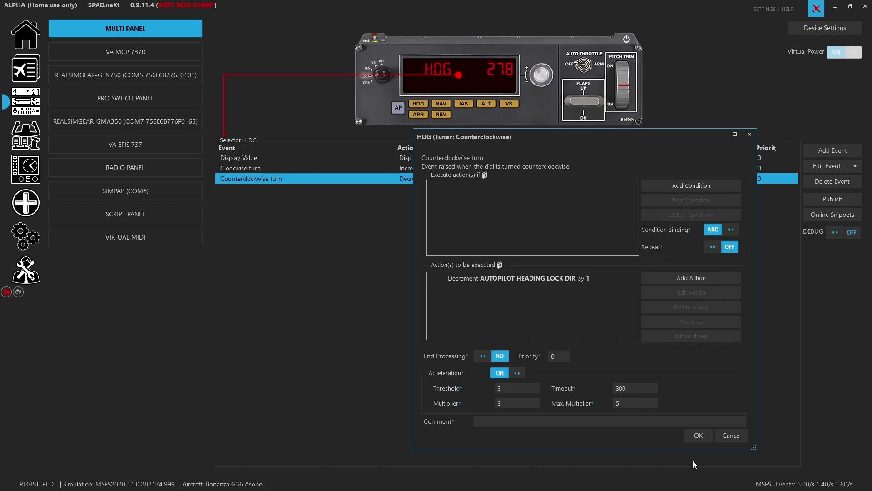
{"action": "left_click", "coordinate": [698, 436]}
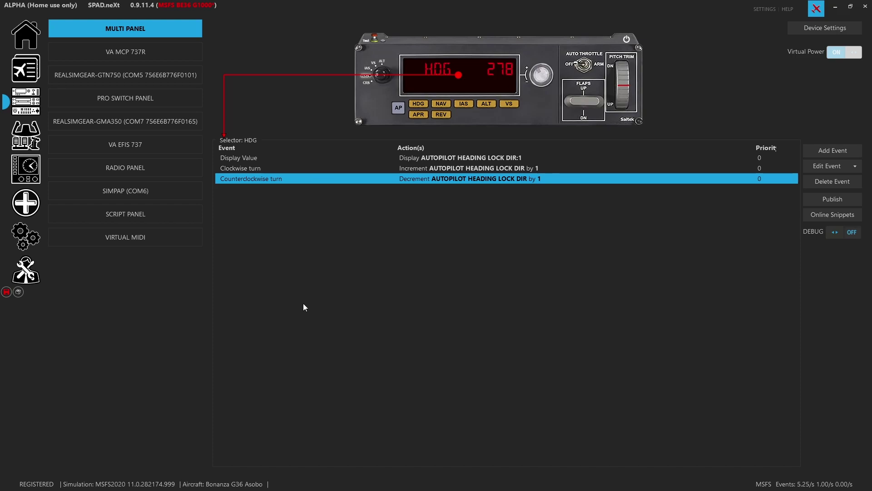
{"action": "key", "text": "ctrl+s"}
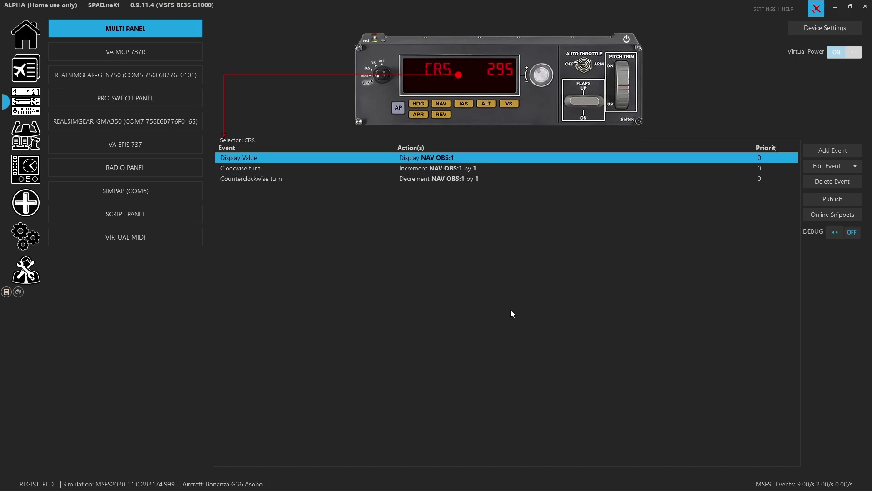
Review the CRS selector's clockwise turn action and acceleration settings, and the events assigned to the AP button.
{"action": "double_click", "coordinate": [454, 166]}
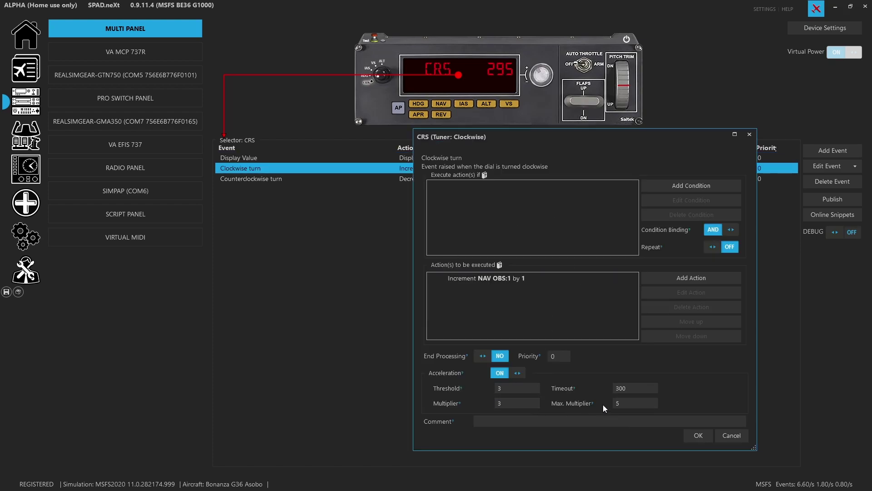
{"action": "left_click", "coordinate": [734, 434]}
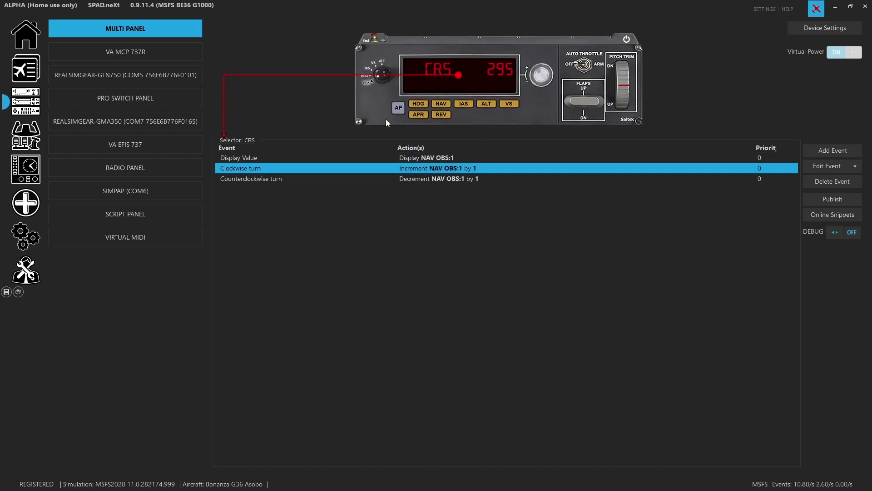
{"action": "left_click", "coordinate": [397, 111]}
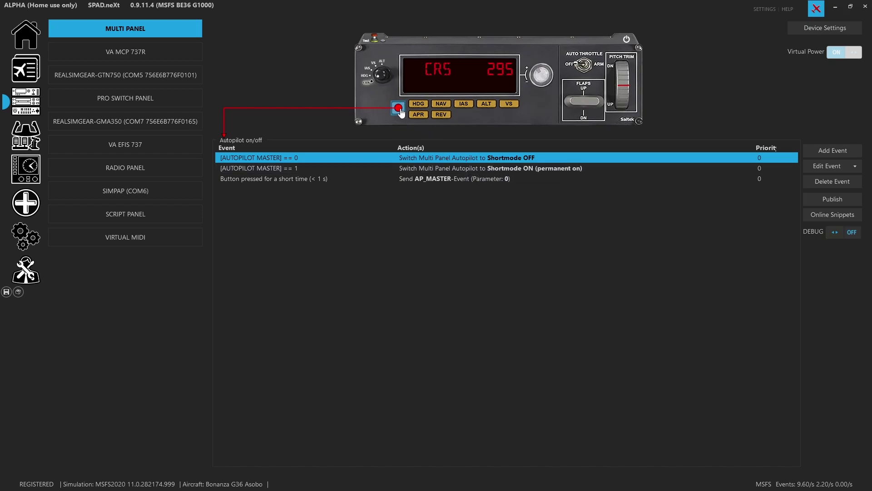
{"action": "left_click", "coordinate": [454, 178]}
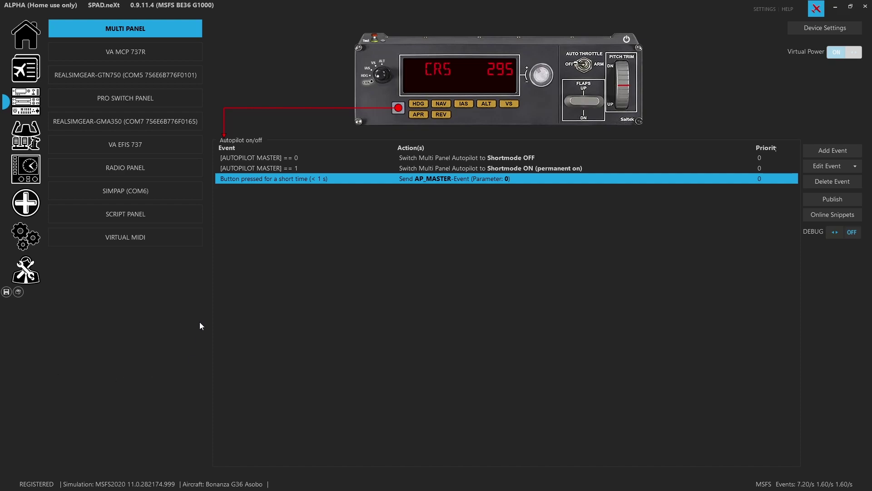
Review the events of the HDG, NAV, IAS and ALT hold buttons, including their short and long press actions.
{"action": "left_click", "coordinate": [418, 103]}
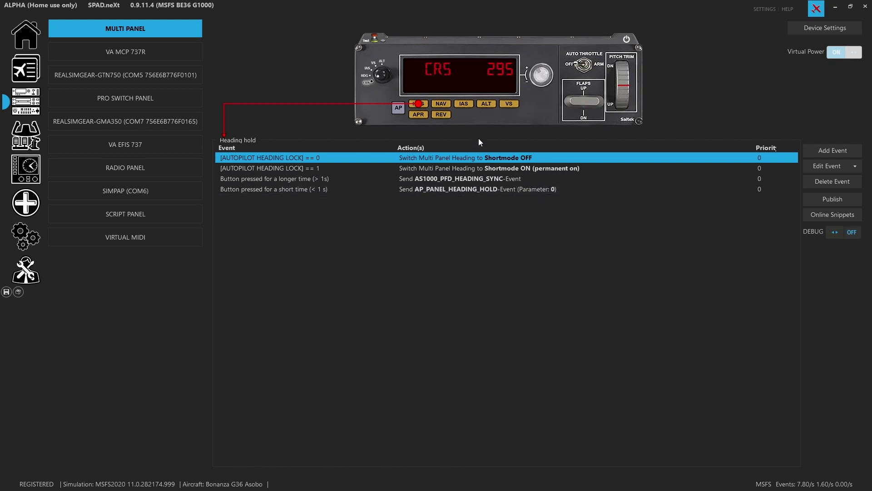
{"action": "left_click", "coordinate": [441, 108]}
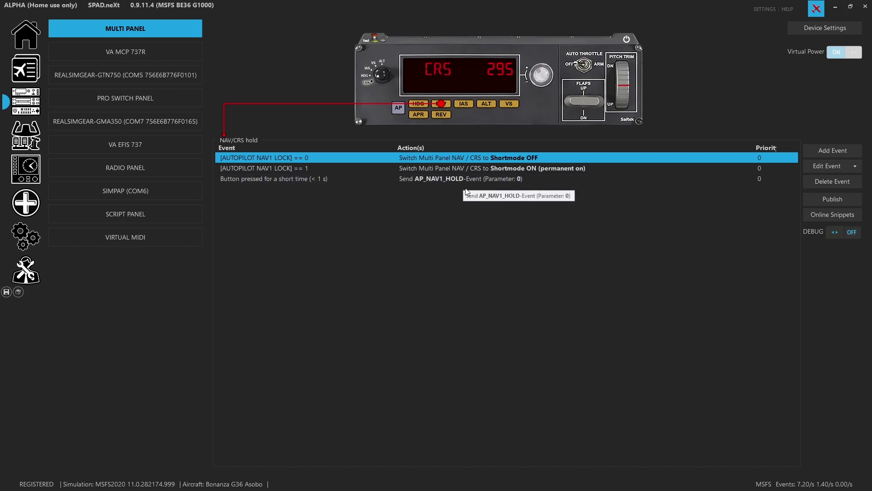
{"action": "left_click", "coordinate": [463, 104]}
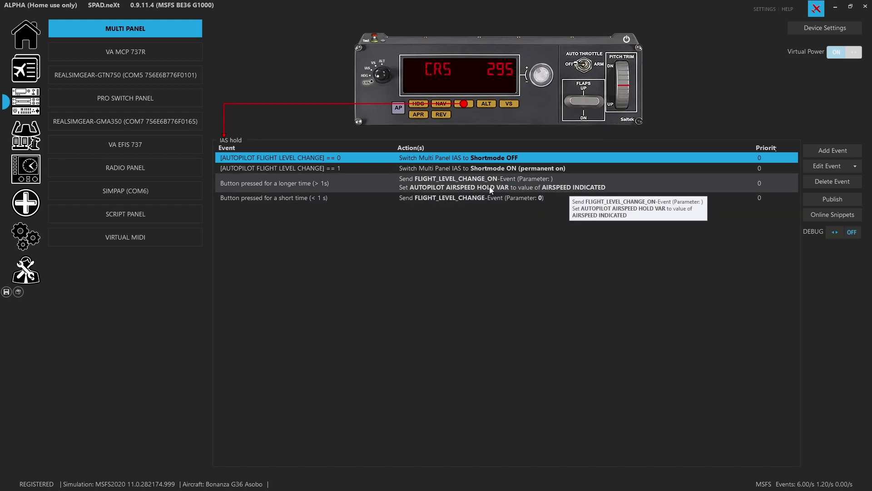
{"action": "left_click", "coordinate": [469, 199]}
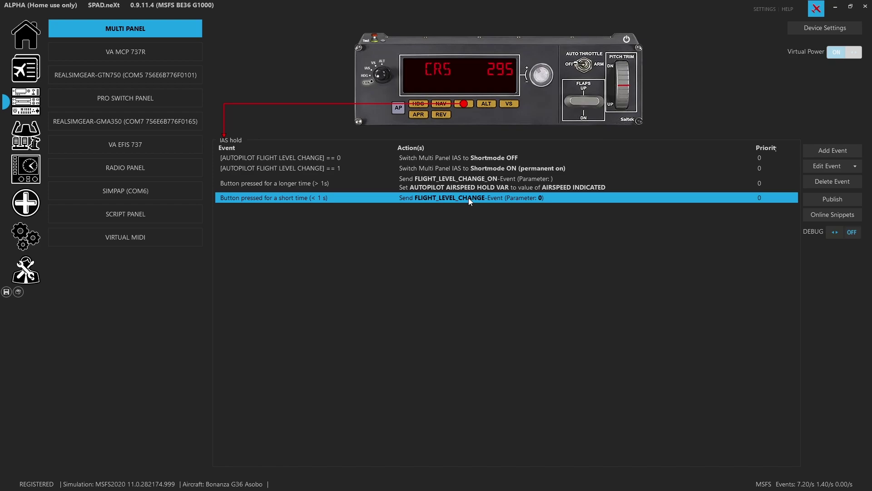
{"action": "left_click", "coordinate": [486, 103]}
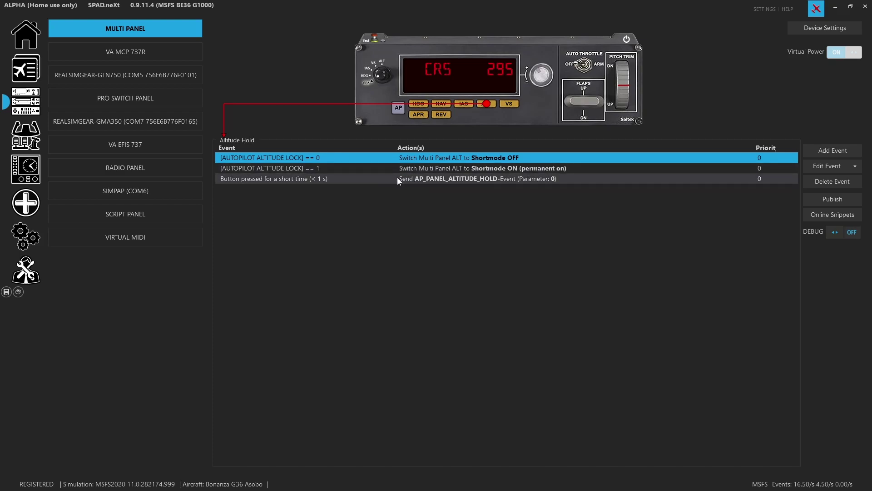
{"action": "left_click", "coordinate": [429, 179]}
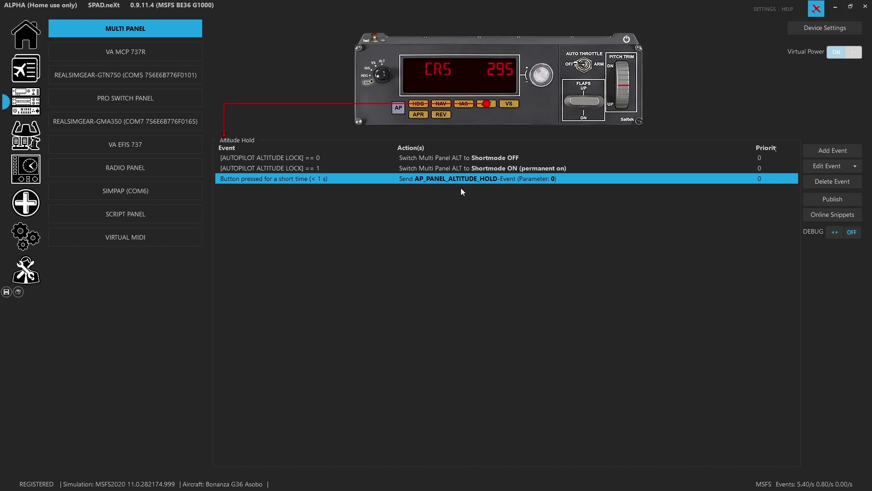
Review the events assigned to the VS hold and APR buttons, including the VS button's short-press action.
{"action": "left_click", "coordinate": [512, 104]}
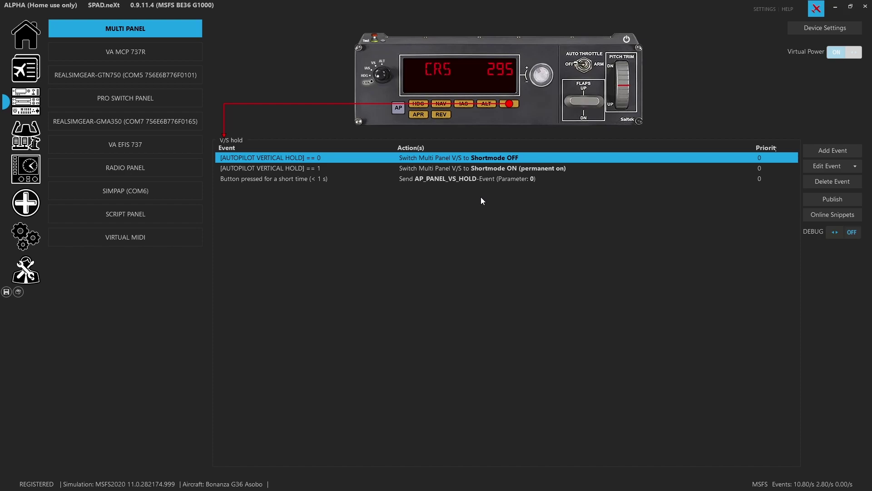
{"action": "left_click", "coordinate": [435, 181]}
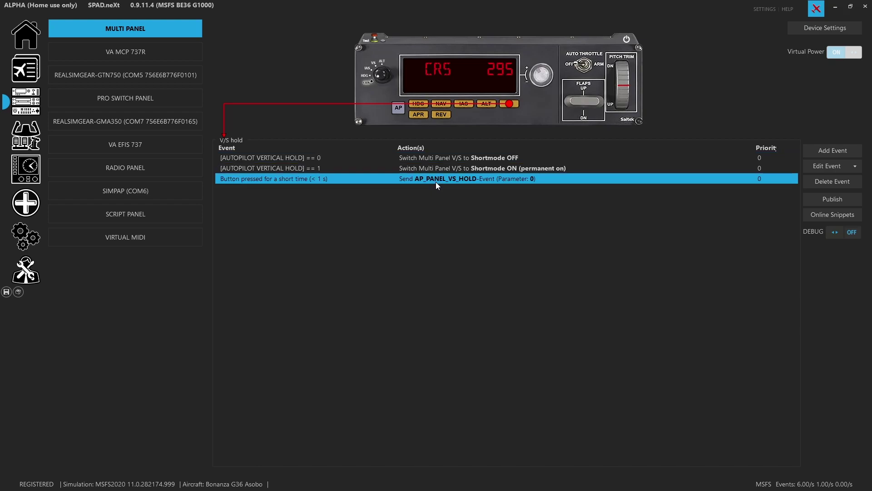
{"action": "left_click", "coordinate": [423, 118]}
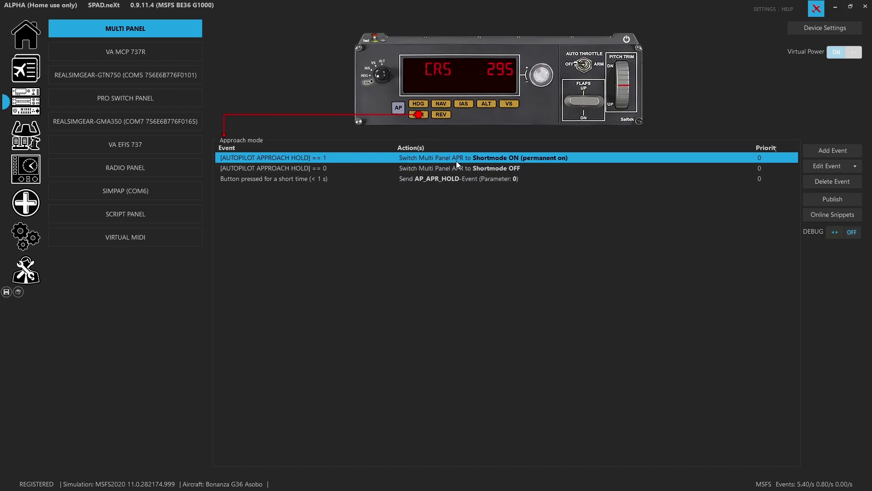
Inspect the REV button's short-press event and the VNAV Press simulation event it sends, leaving the settings as they are.
{"action": "left_click", "coordinate": [441, 116]}
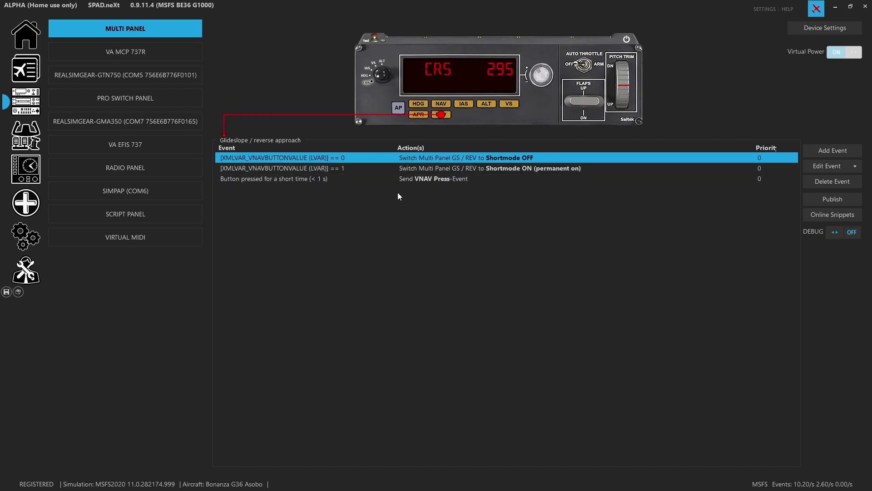
{"action": "left_click", "coordinate": [455, 181]}
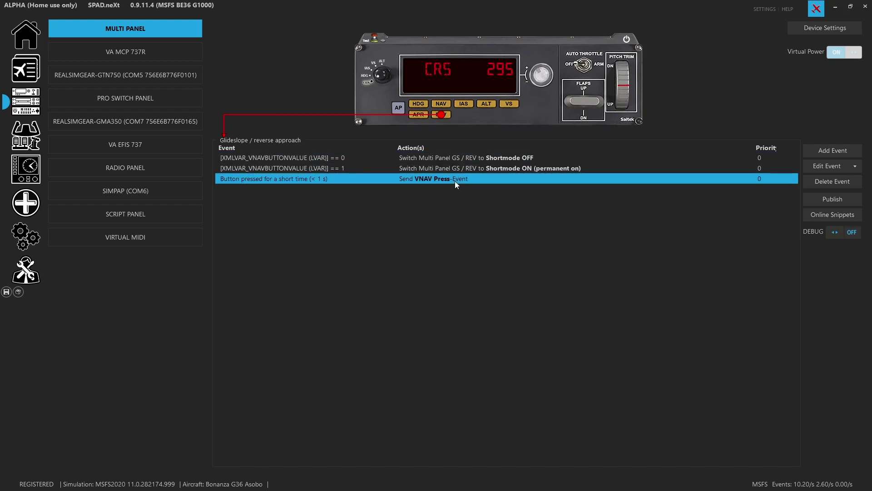
{"action": "double_click", "coordinate": [454, 181]}
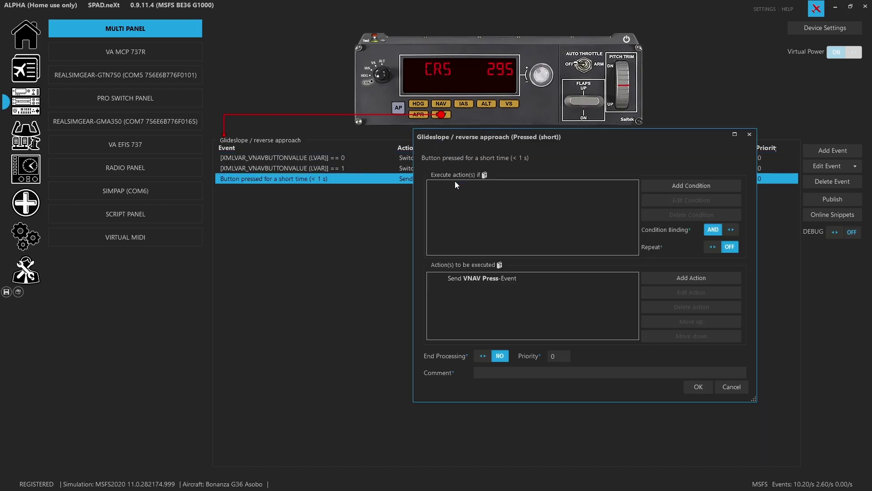
{"action": "double_click", "coordinate": [499, 281]}
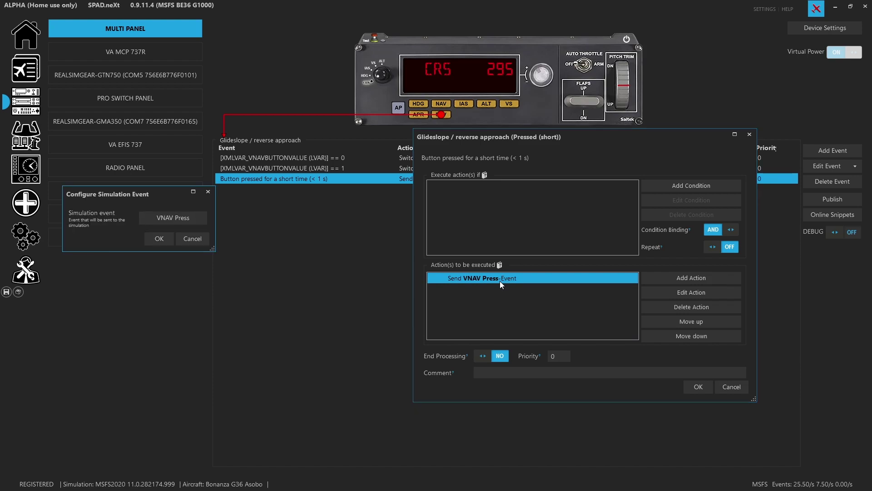
{"action": "left_click", "coordinate": [183, 214]}
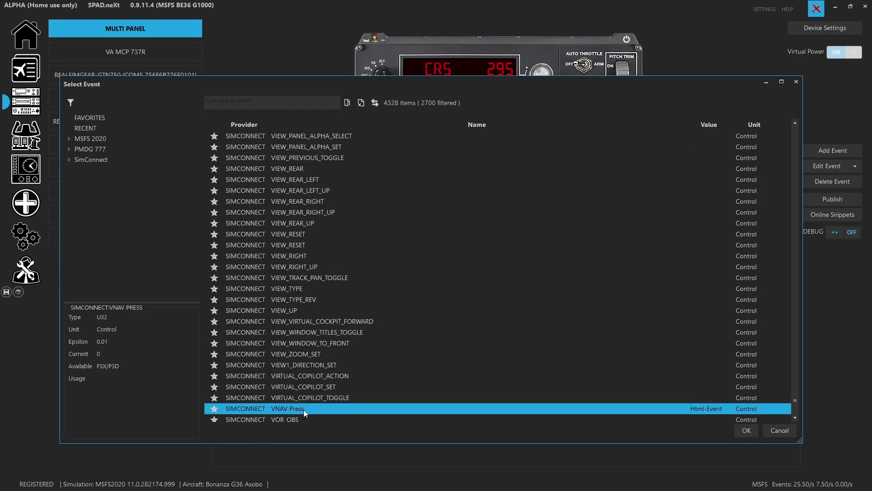
{"action": "left_click", "coordinate": [780, 430]}
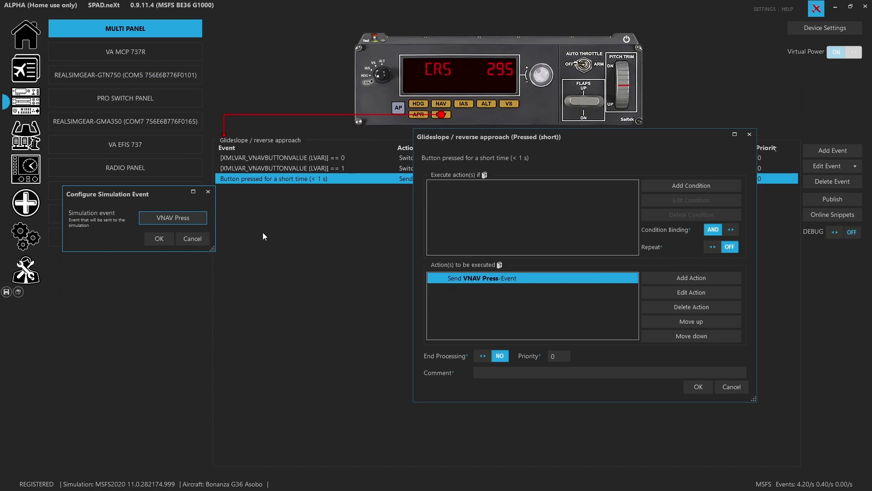
{"action": "left_click", "coordinate": [199, 239]}
{"action": "left_click", "coordinate": [734, 387]}
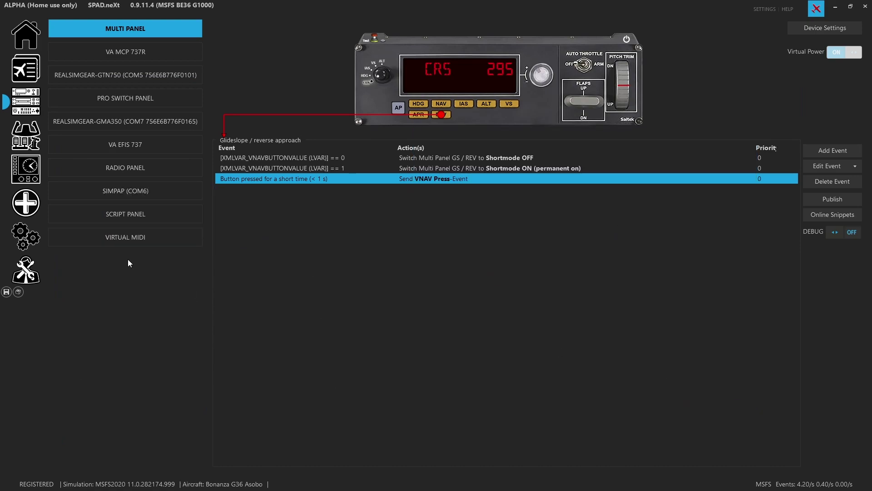
Examine the definition of the VNAV Press client event, including its control event ID and description.
{"action": "left_click", "coordinate": [25, 205]}
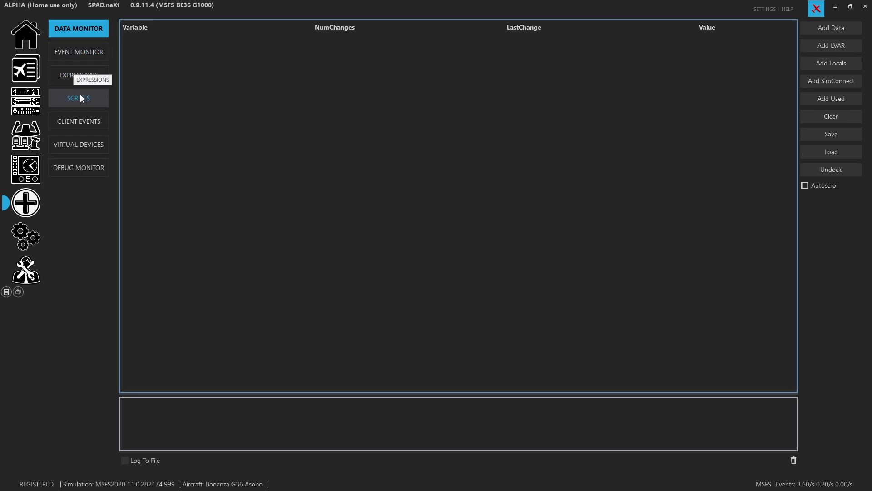
{"action": "left_click", "coordinate": [89, 121]}
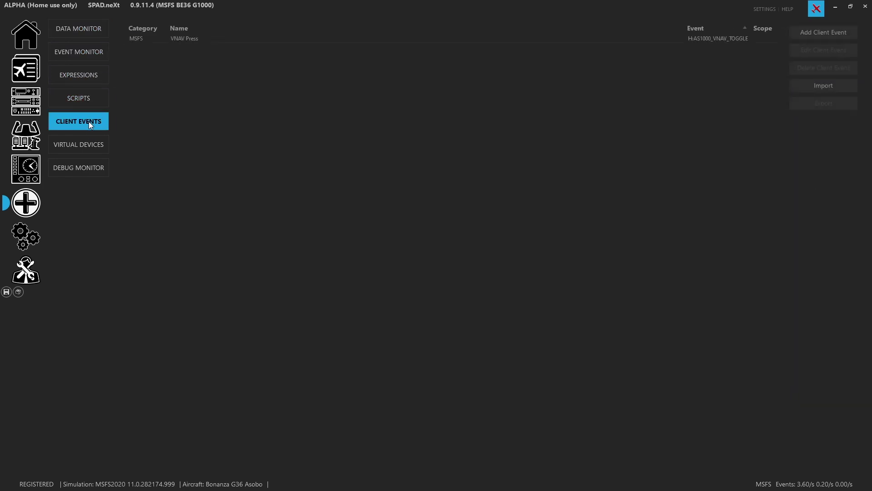
{"action": "double_click", "coordinate": [246, 38]}
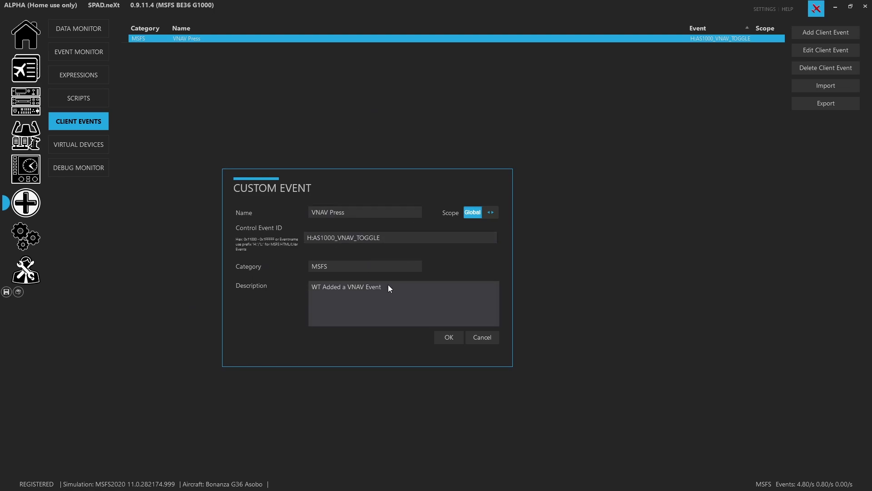
{"action": "left_click", "coordinate": [496, 337]}
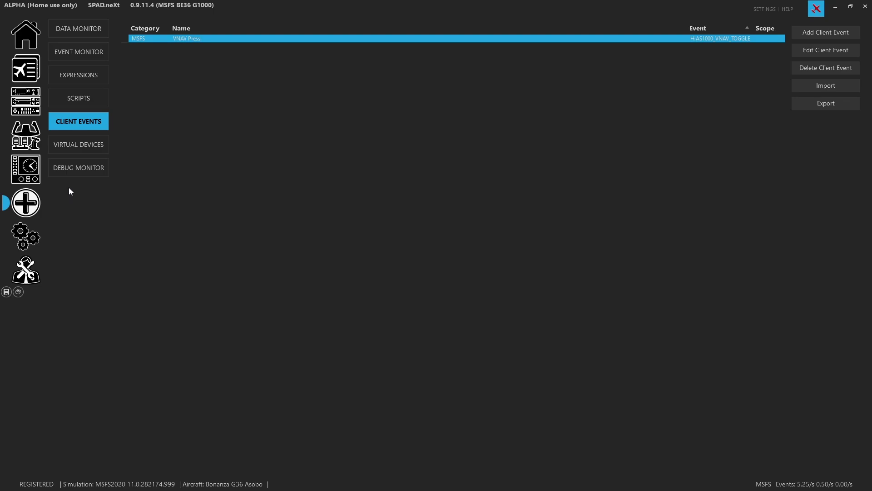
Add a long-press event to the Multi Panel's REV button and start a Change Data value action for it.
{"action": "left_click", "coordinate": [27, 107]}
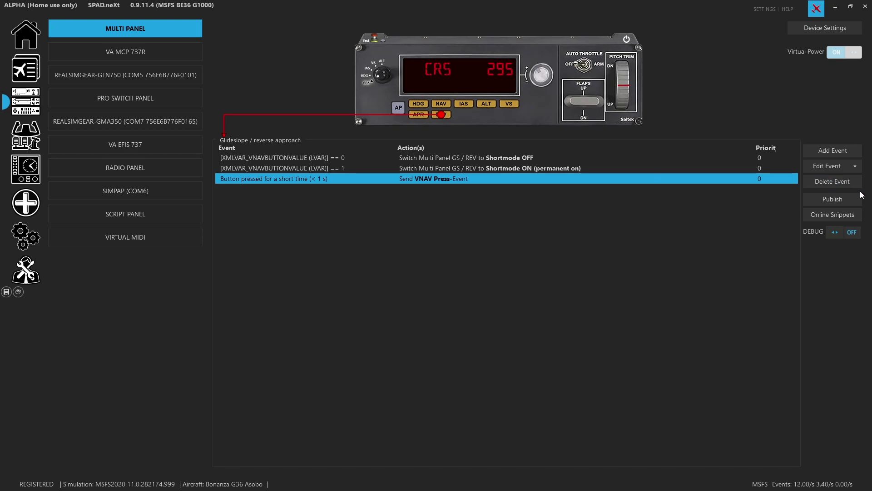
{"action": "left_click", "coordinate": [840, 152]}
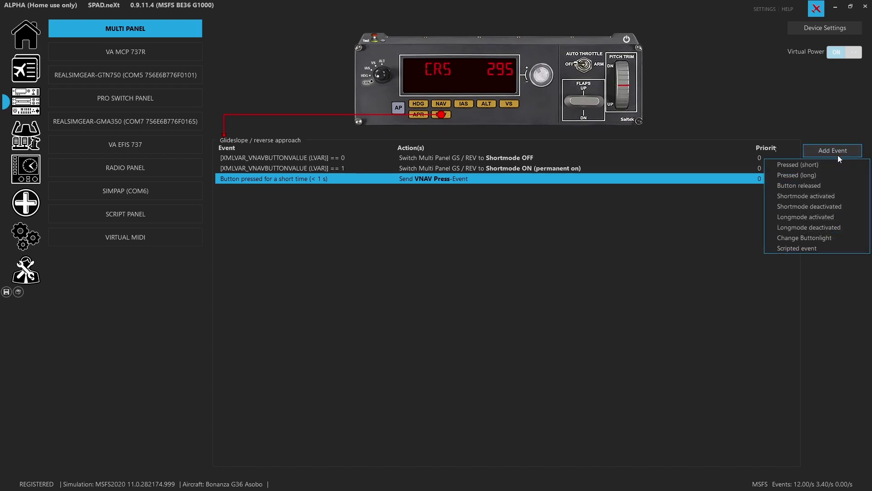
{"action": "left_click", "coordinate": [819, 175]}
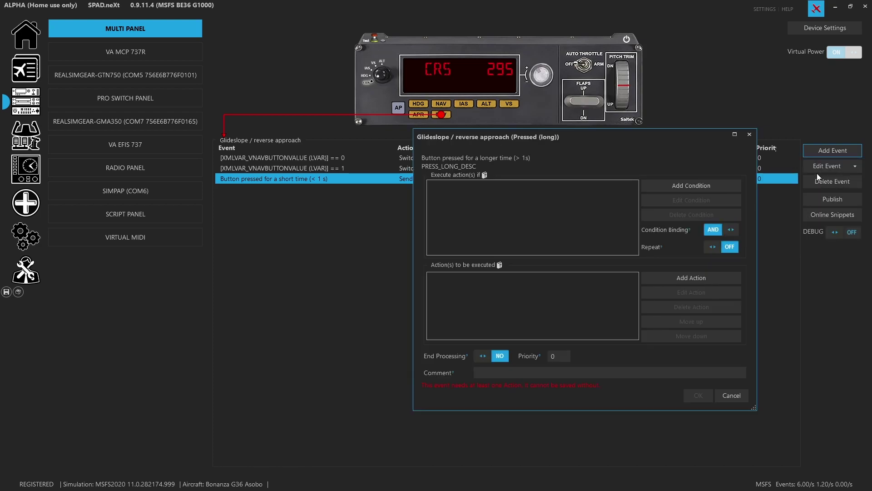
{"action": "left_click", "coordinate": [680, 277]}
{"action": "left_click", "coordinate": [673, 291]}
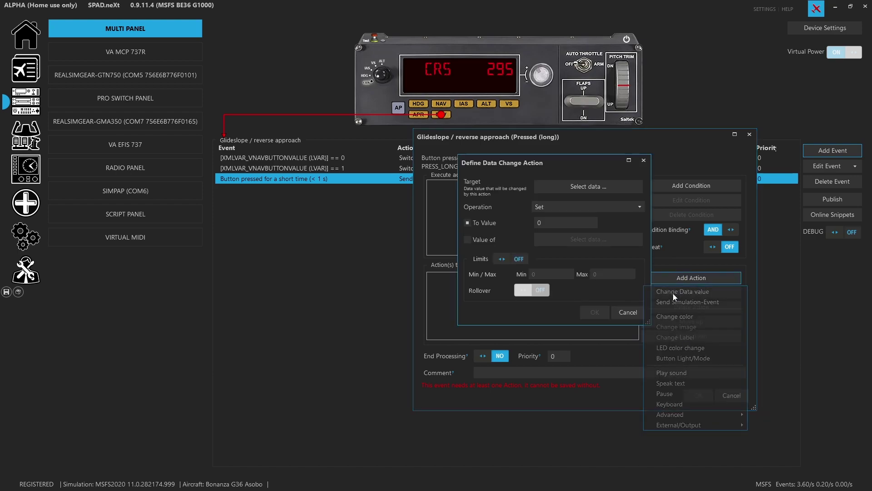
Search the data definitions for vnav and choose the MSFS variable XMLVAR_VNAVBUTTONVALUE as the action's target.
{"action": "left_click", "coordinate": [284, 104]}
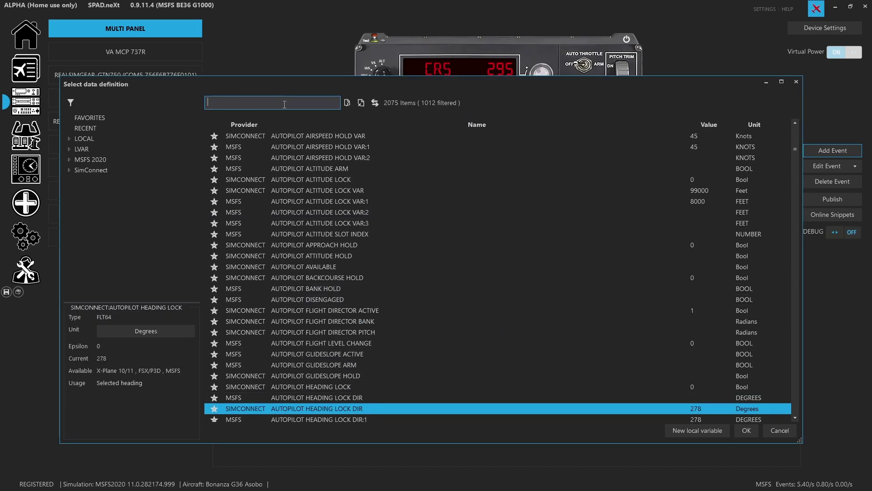
{"action": "type", "text": "vnav"}
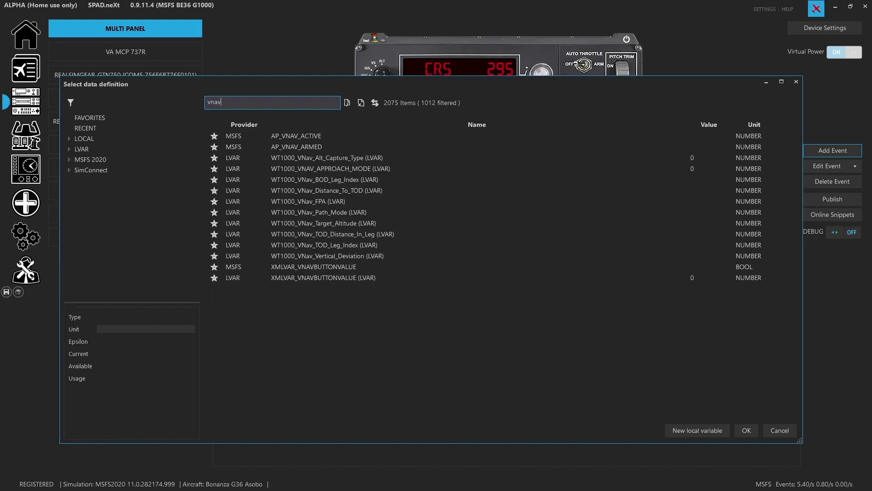
{"action": "left_click", "coordinate": [330, 279]}
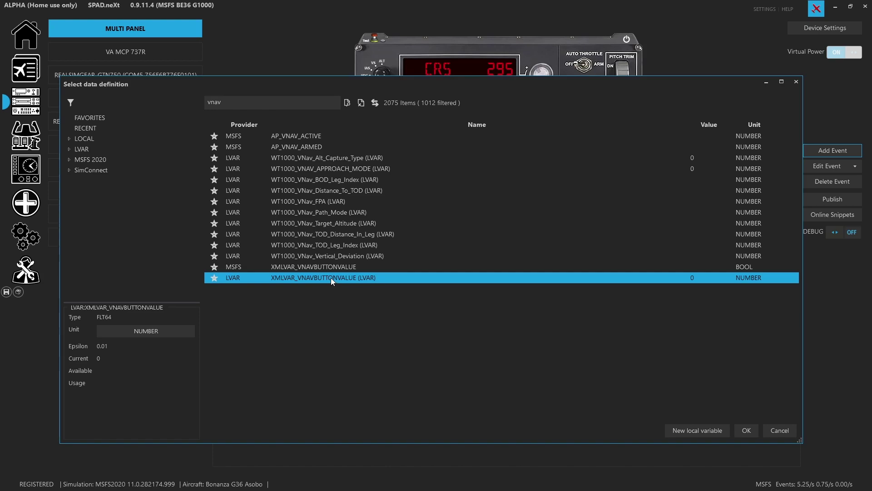
{"action": "left_click", "coordinate": [331, 263]}
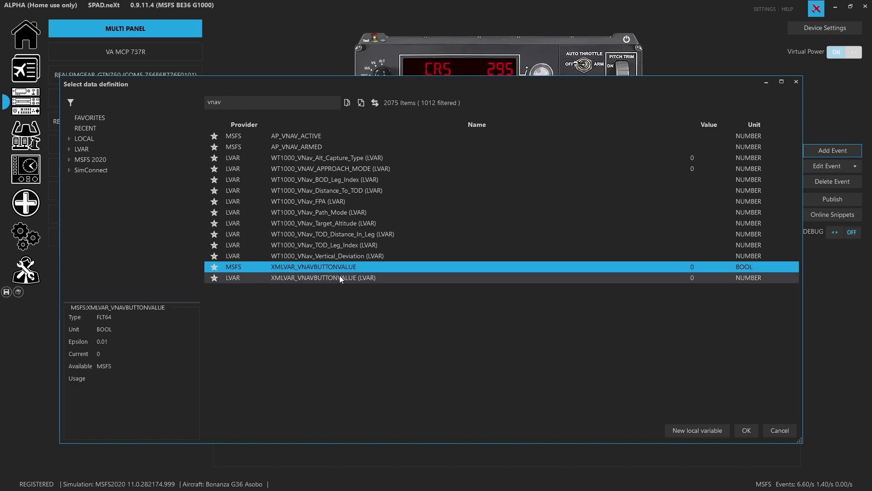
{"action": "double_click", "coordinate": [340, 268]}
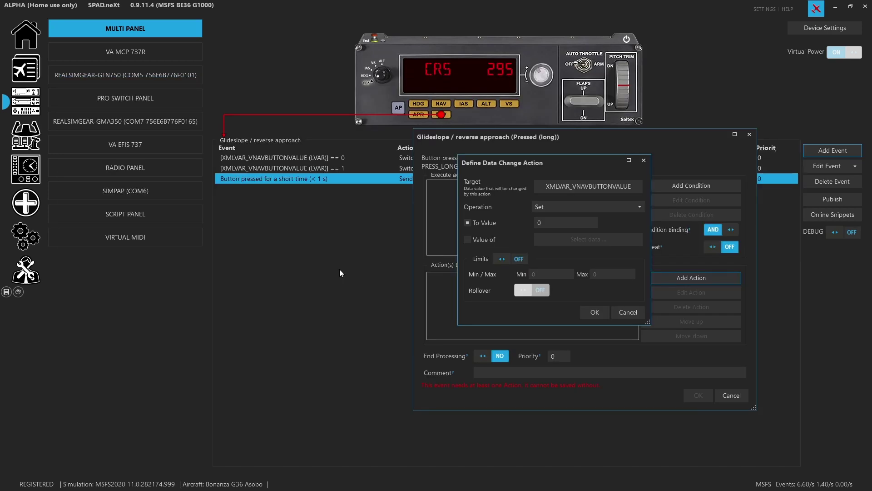
Set the action's operation to ToggleBit with value 0, accept the long-press event and save the profile.
{"action": "left_click", "coordinate": [555, 206]}
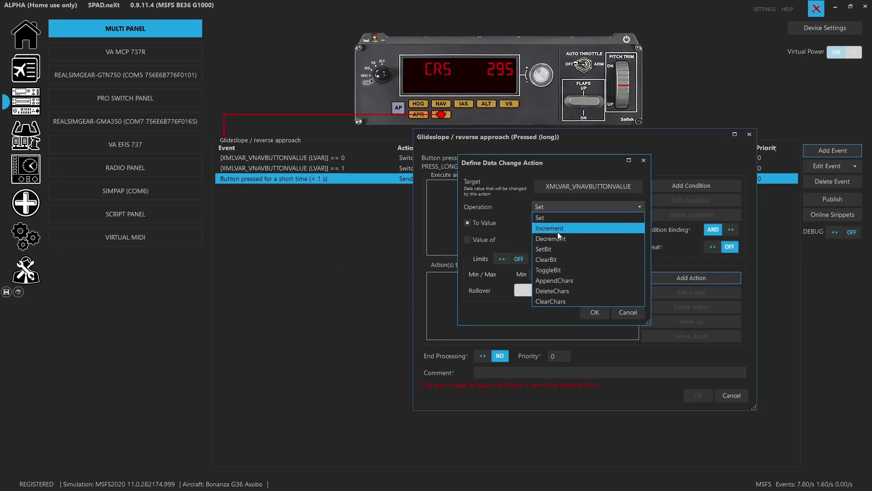
{"action": "left_click", "coordinate": [556, 273]}
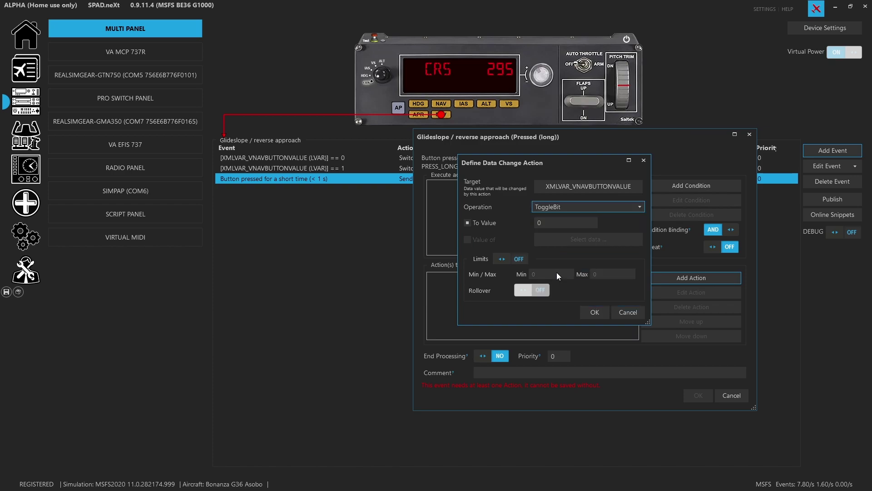
{"action": "left_click", "coordinate": [588, 310]}
{"action": "left_click", "coordinate": [703, 393]}
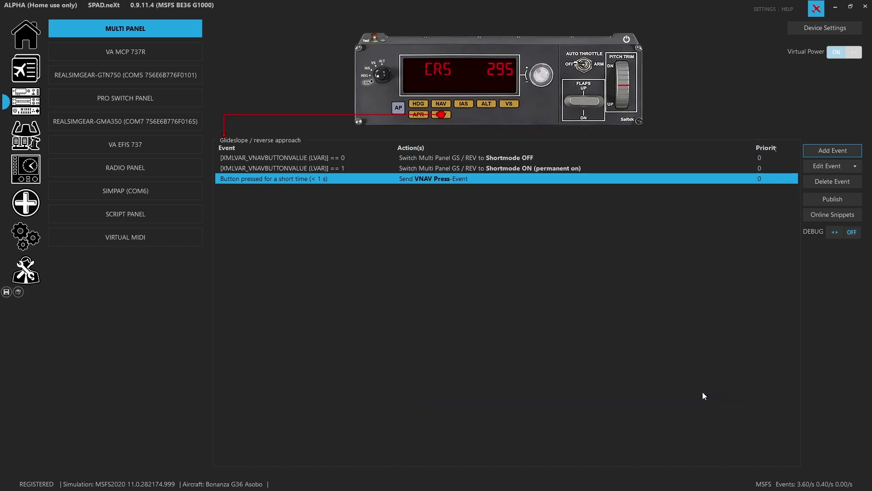
{"action": "left_click", "coordinate": [502, 158]}
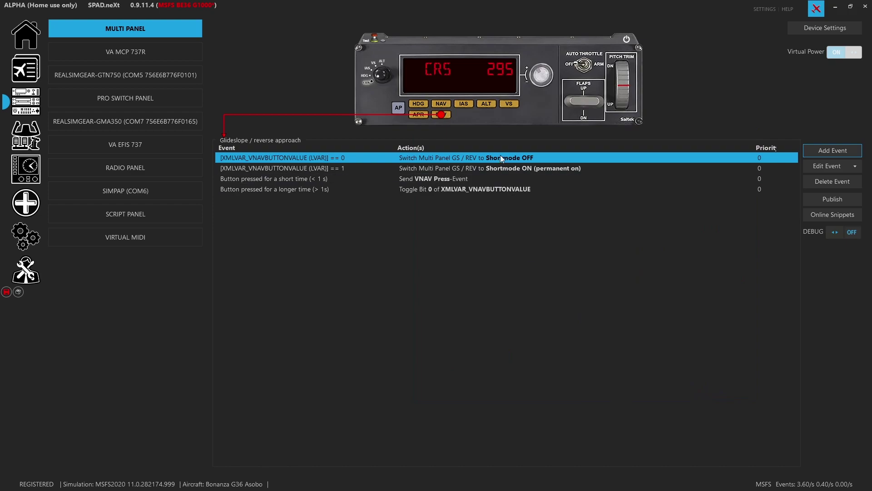
{"action": "left_click", "coordinate": [7, 291]}
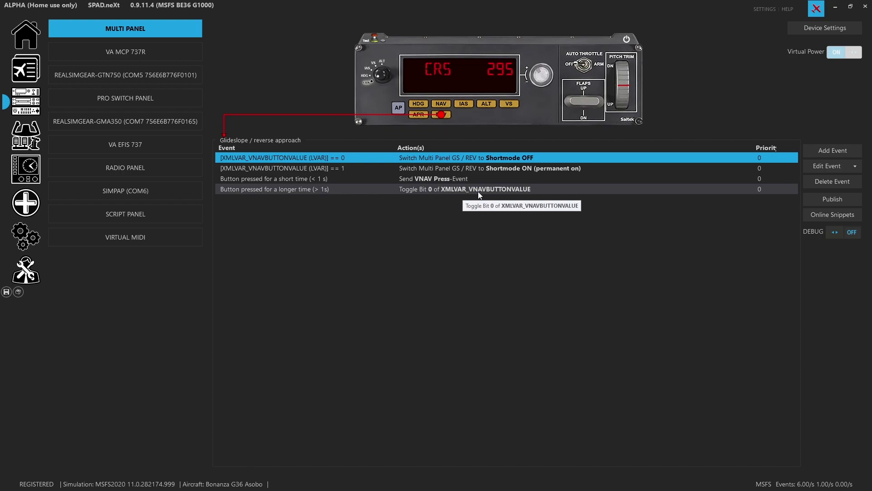
Check the event assigned to the SPEED button on the VA MCP 737R for comparison.
{"action": "left_click", "coordinate": [173, 55]}
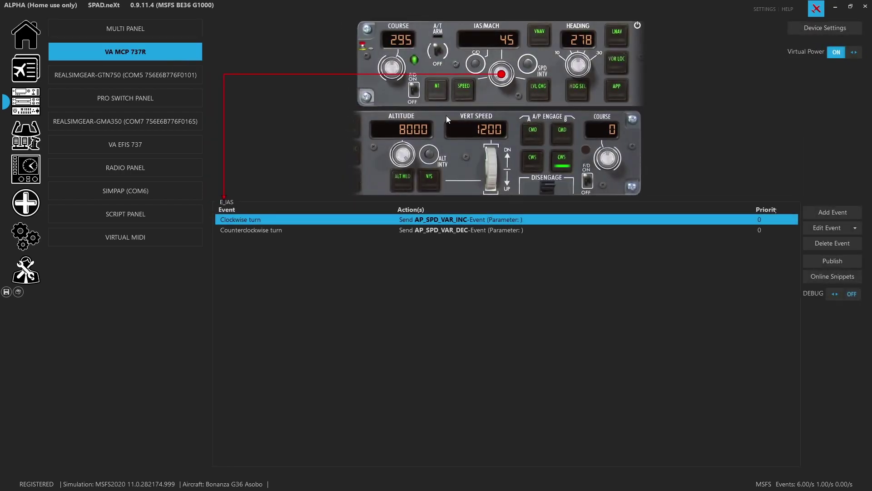
{"action": "left_click", "coordinate": [468, 98]}
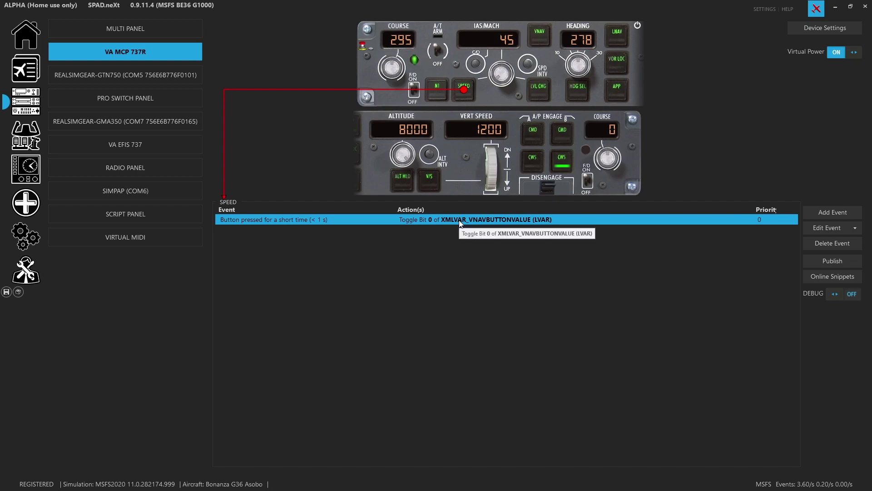
{"action": "left_click", "coordinate": [26, 69]}
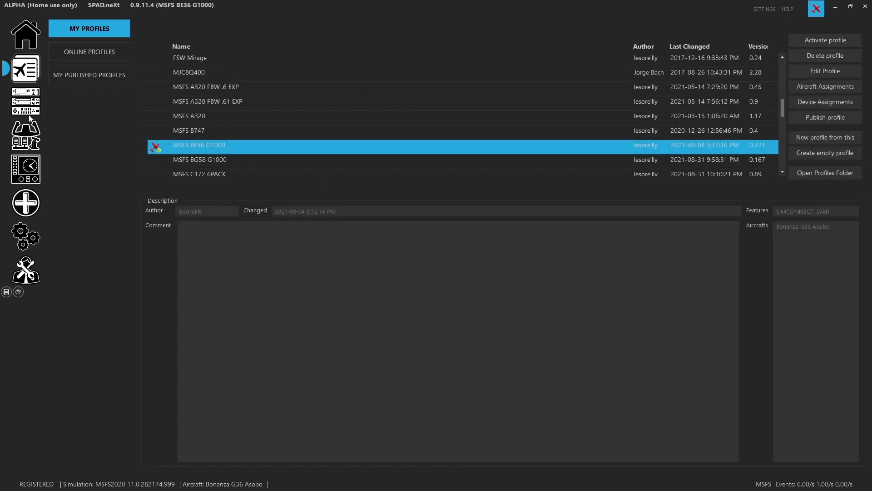
Review the Multi Panel's Flaps DOWN, pitch trim and auto throttle events.
{"action": "left_click", "coordinate": [26, 101]}
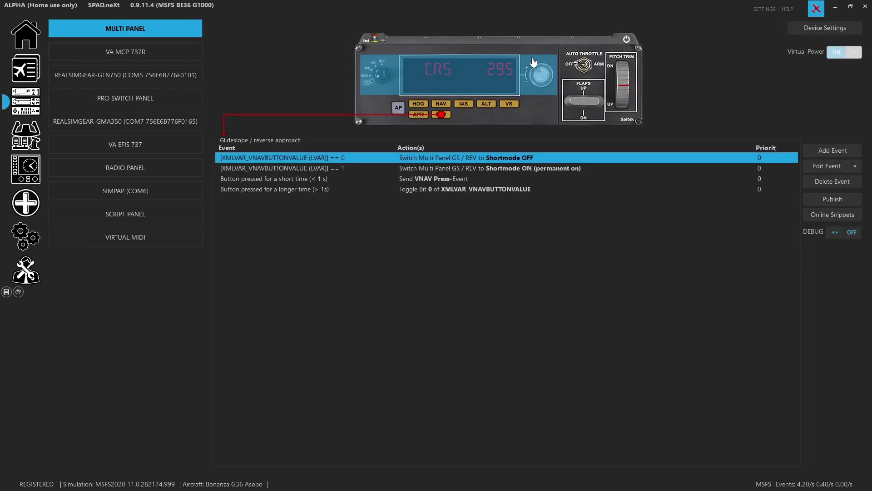
{"action": "left_click", "coordinate": [594, 112]}
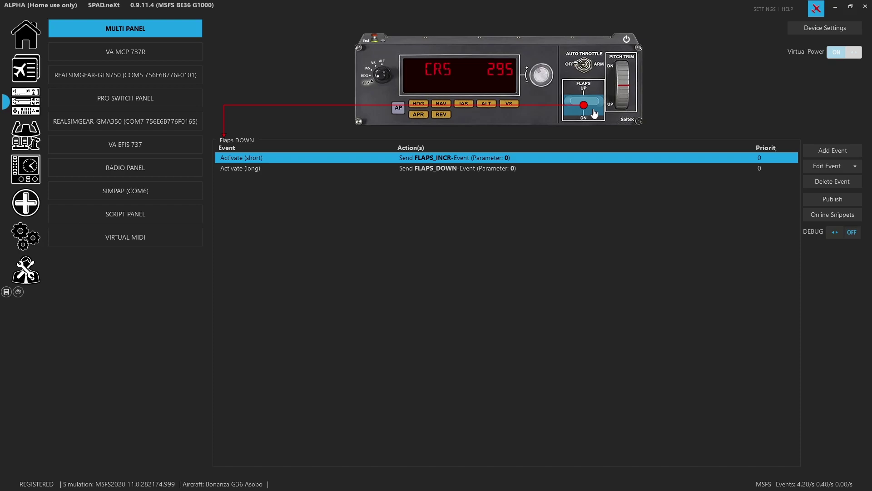
{"action": "left_click", "coordinate": [623, 87]}
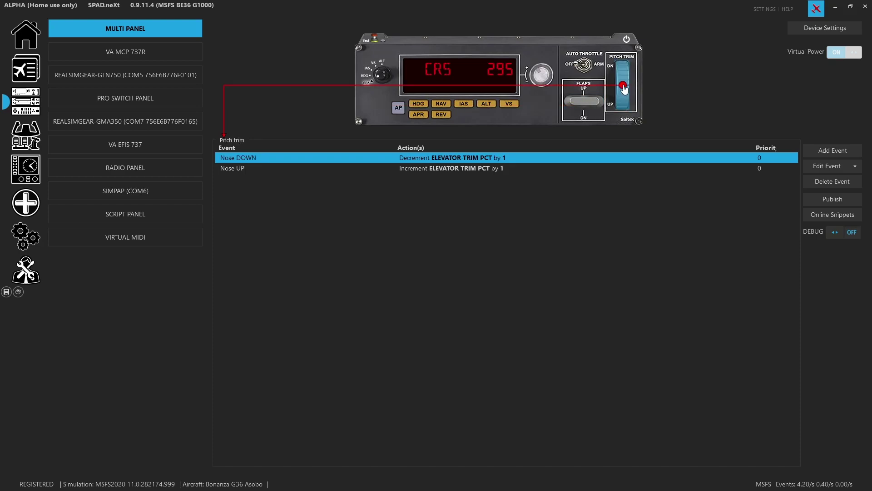
{"action": "left_click", "coordinate": [582, 64]}
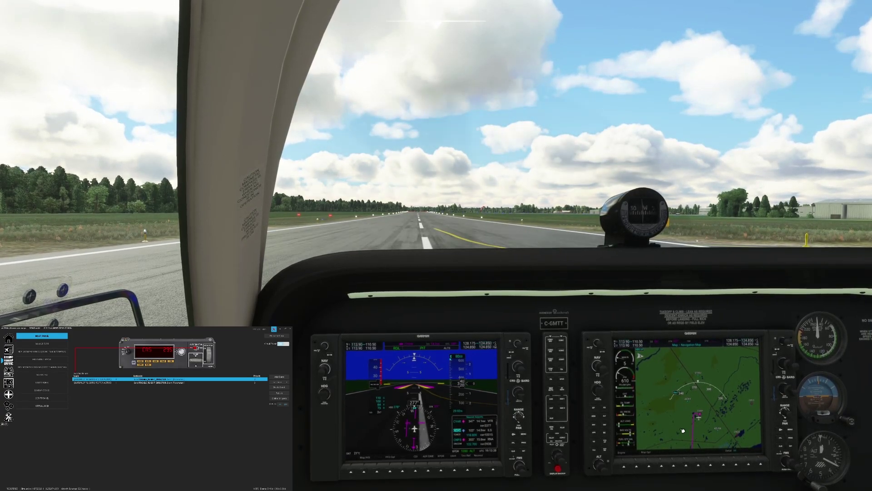
Open the flight plan page on the G1000 MFD.
{"action": "left_click", "coordinate": [781, 437]}
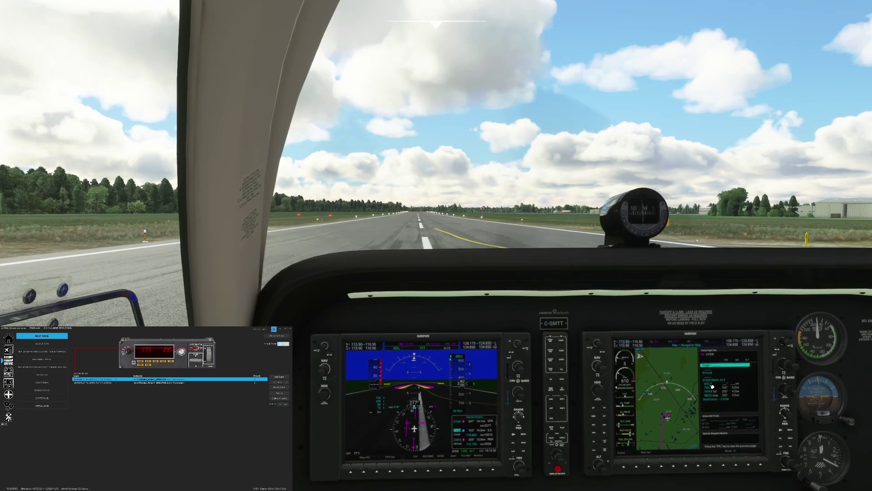
{"action": "key", "text": "Return"}
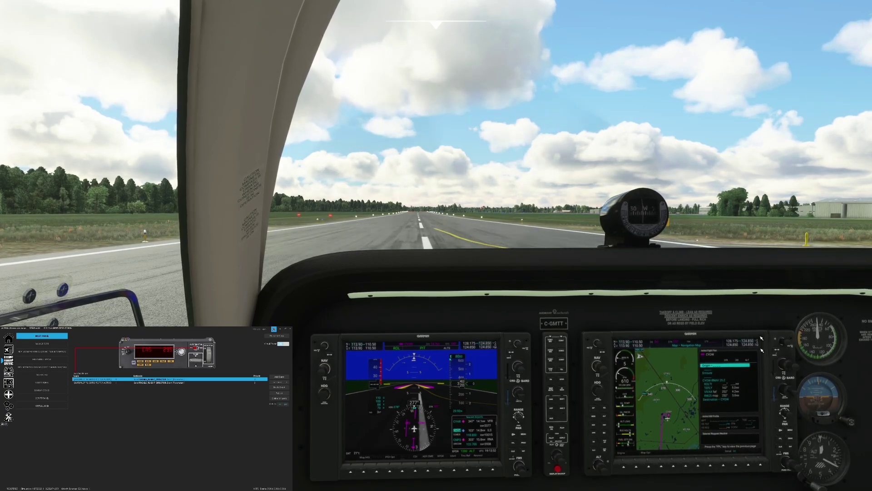
{"action": "key", "text": "Return"}
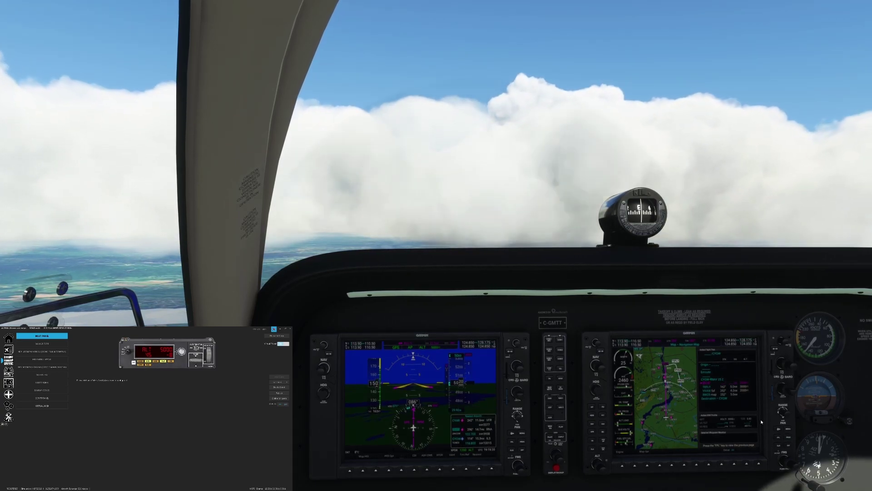
Review the events assigned to the Multi Panel's AP button and compare them with those on the VA MCP 737R.
{"action": "left_click", "coordinate": [134, 362]}
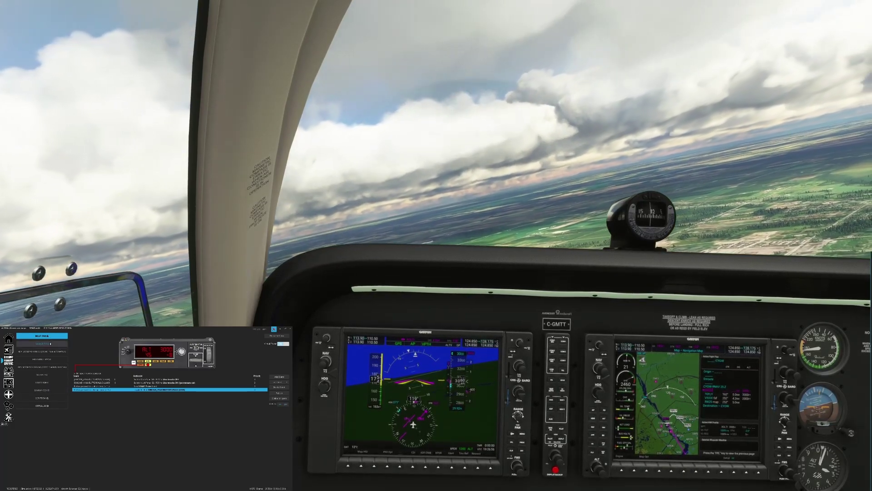
{"action": "left_click", "coordinate": [42, 344]}
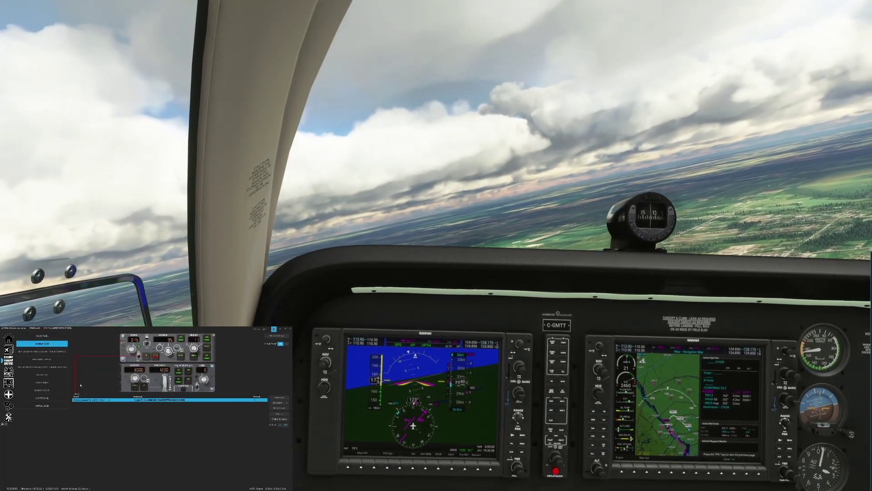
{"action": "left_click", "coordinate": [207, 357]}
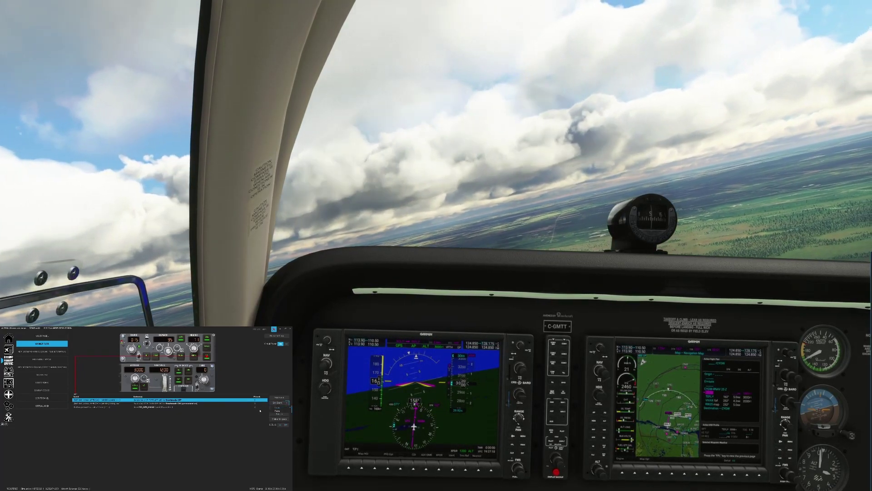
Return to the Multi Panel and delete the first event listed for the button, confirming the removal.
{"action": "left_click", "coordinate": [55, 337]}
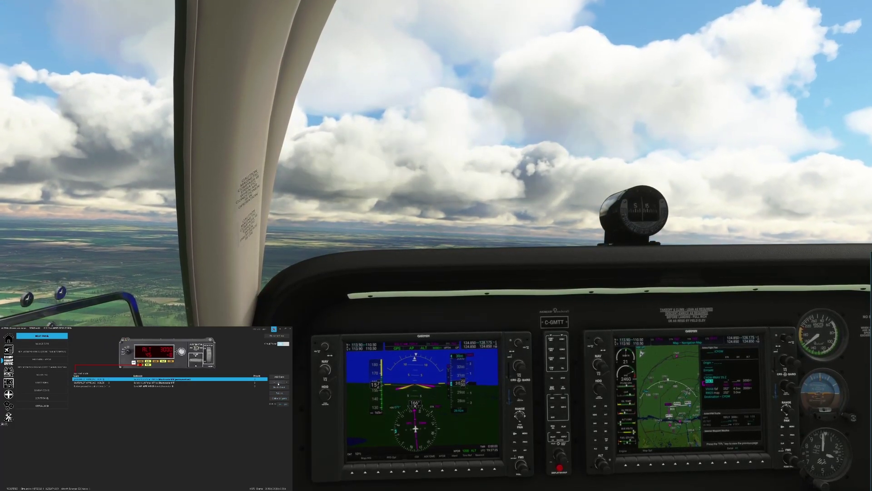
{"action": "left_click", "coordinate": [282, 390]}
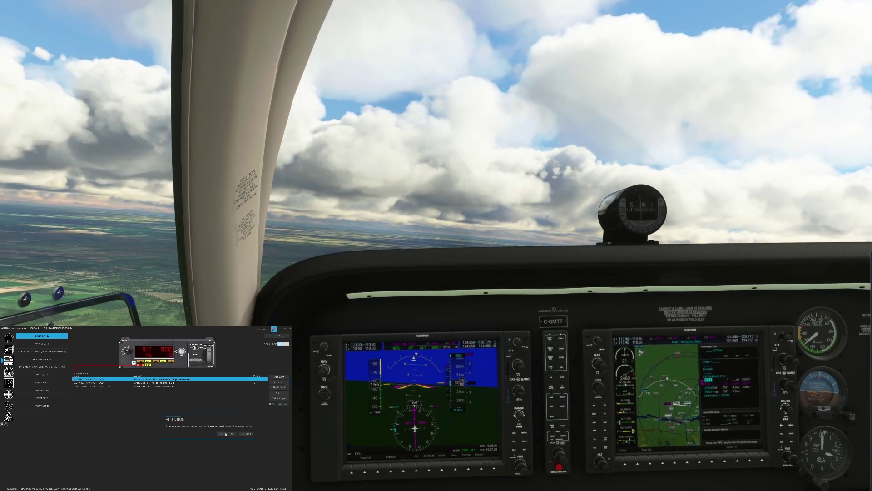
{"action": "left_click", "coordinate": [222, 434]}
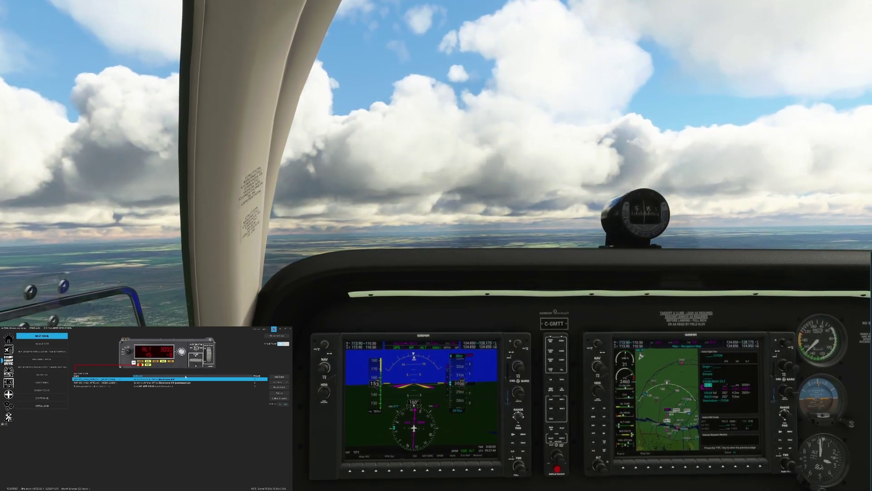
Choose the variable for the condition of the Multi Panel button's second event from the data definitions and accept the event.
{"action": "double_click", "coordinate": [109, 383]}
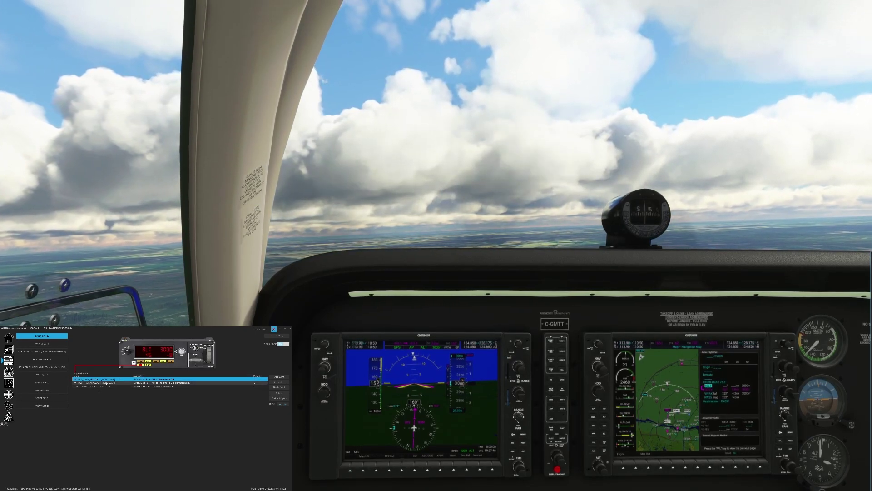
{"action": "double_click", "coordinate": [172, 389]}
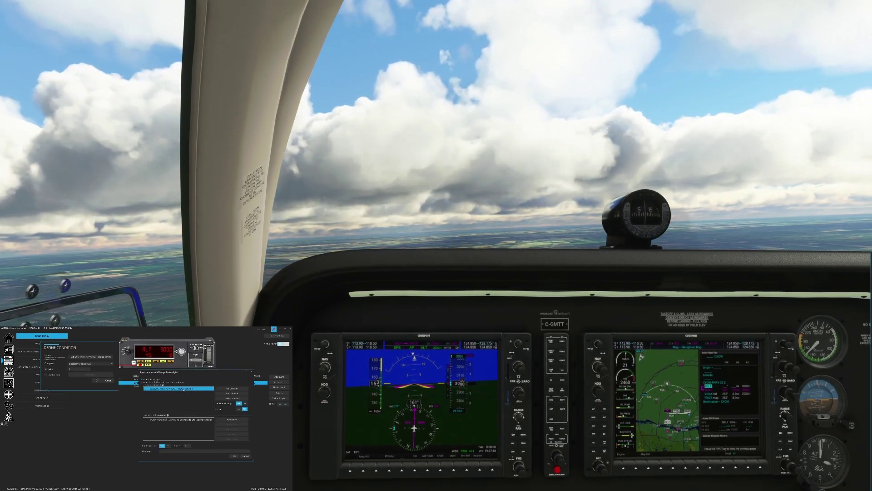
{"action": "left_click", "coordinate": [102, 356]}
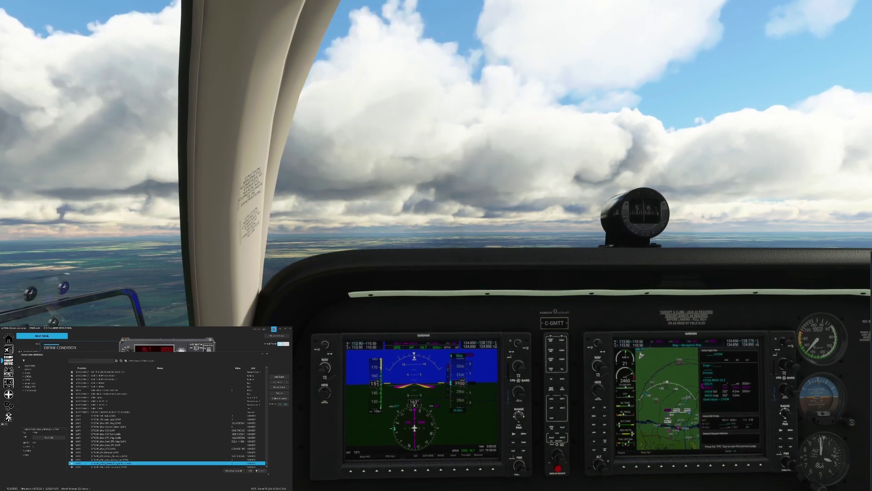
{"action": "left_click", "coordinate": [262, 471]}
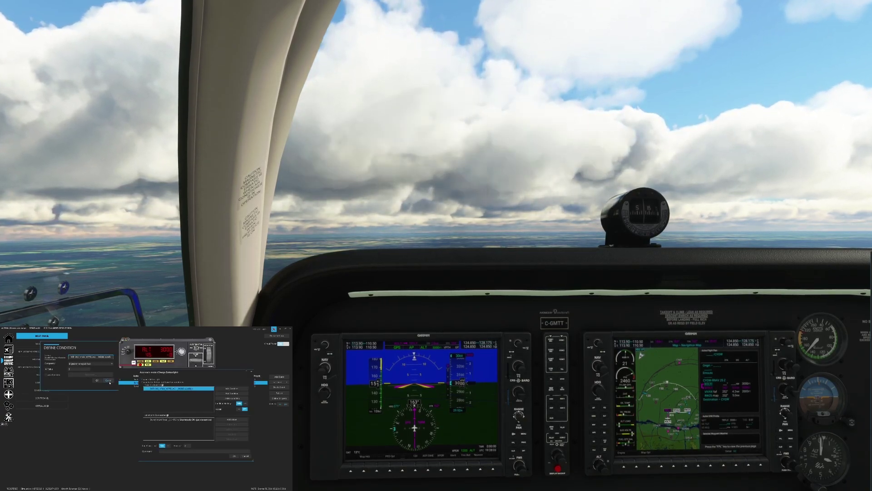
{"action": "left_click", "coordinate": [234, 456]}
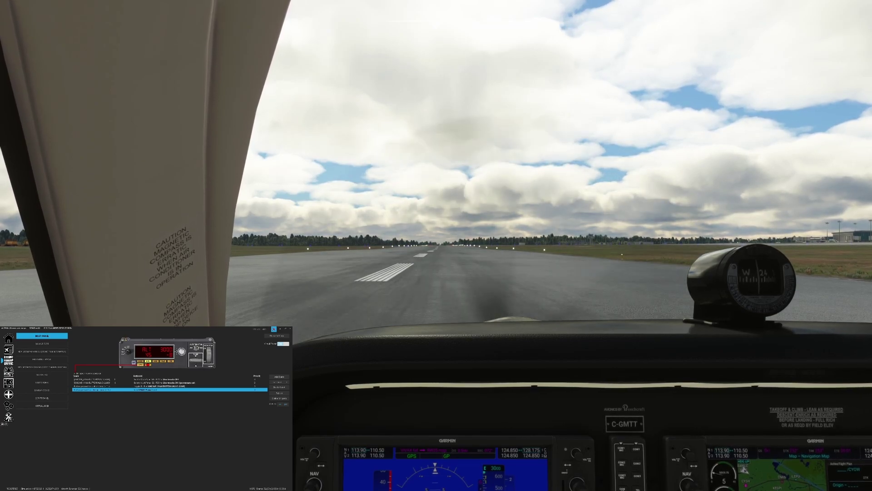
Switch the simulator to the external view of the aircraft on the runway.
{"action": "key", "text": "End"}
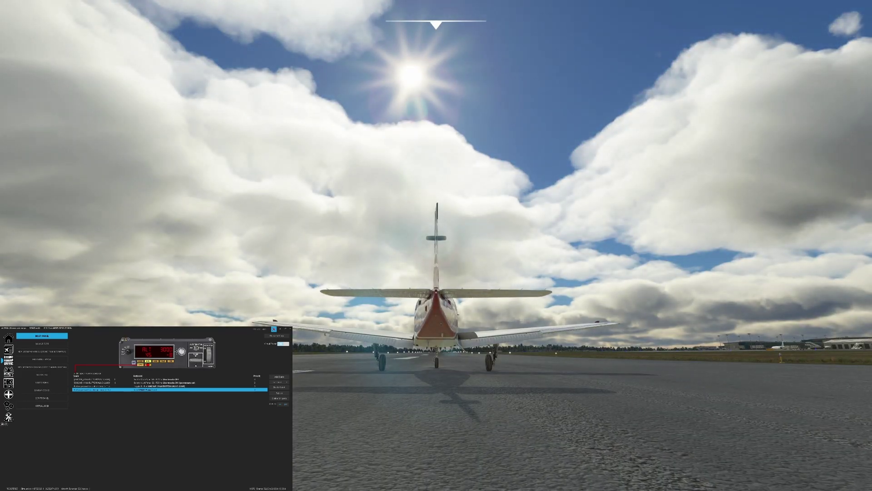